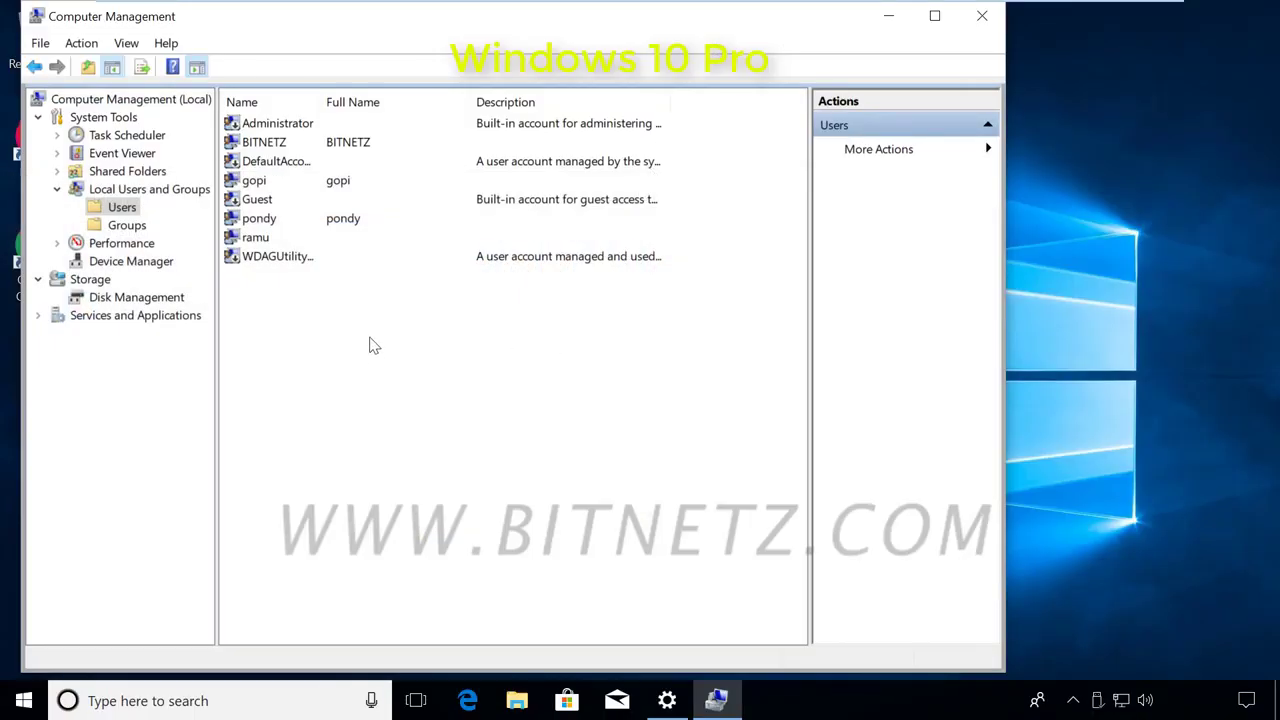
Open the context menu for the local user account listed just below Guest.
right_click(256, 222)
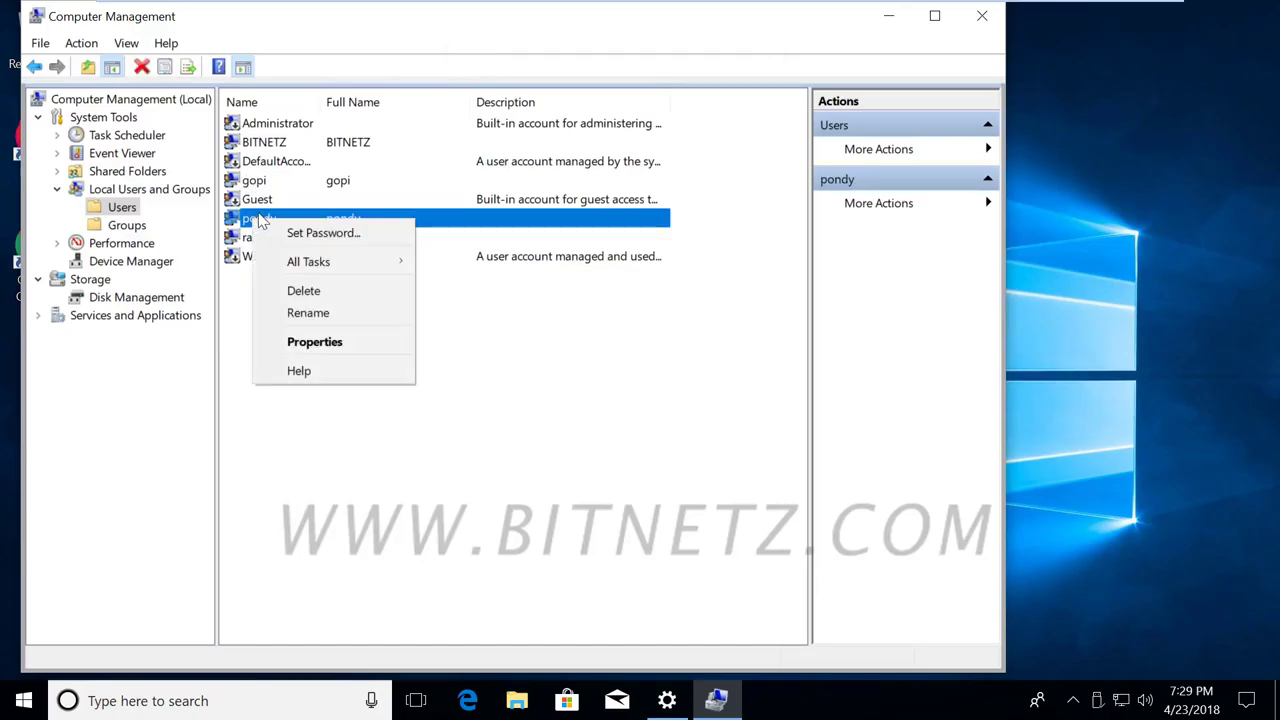
Open that account's Properties, tick 'Account is disabled', and add a handwritten note on the dialog.
click(312, 342)
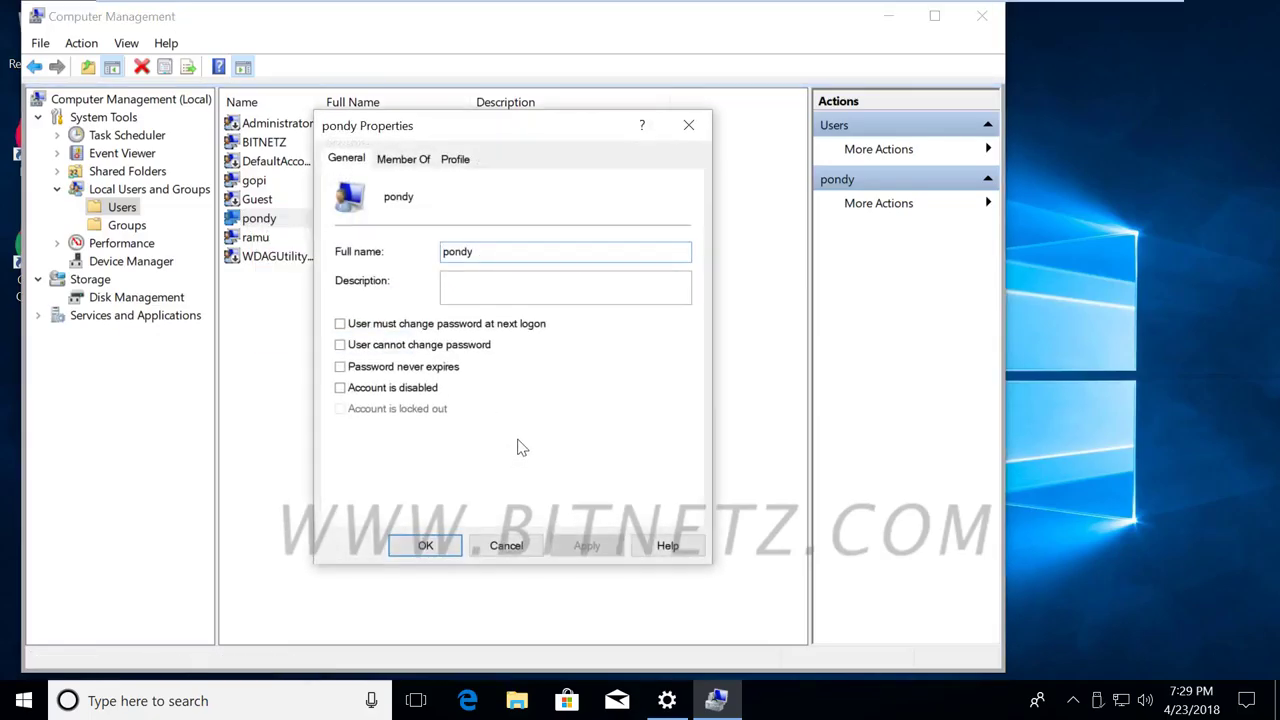
click(340, 389)
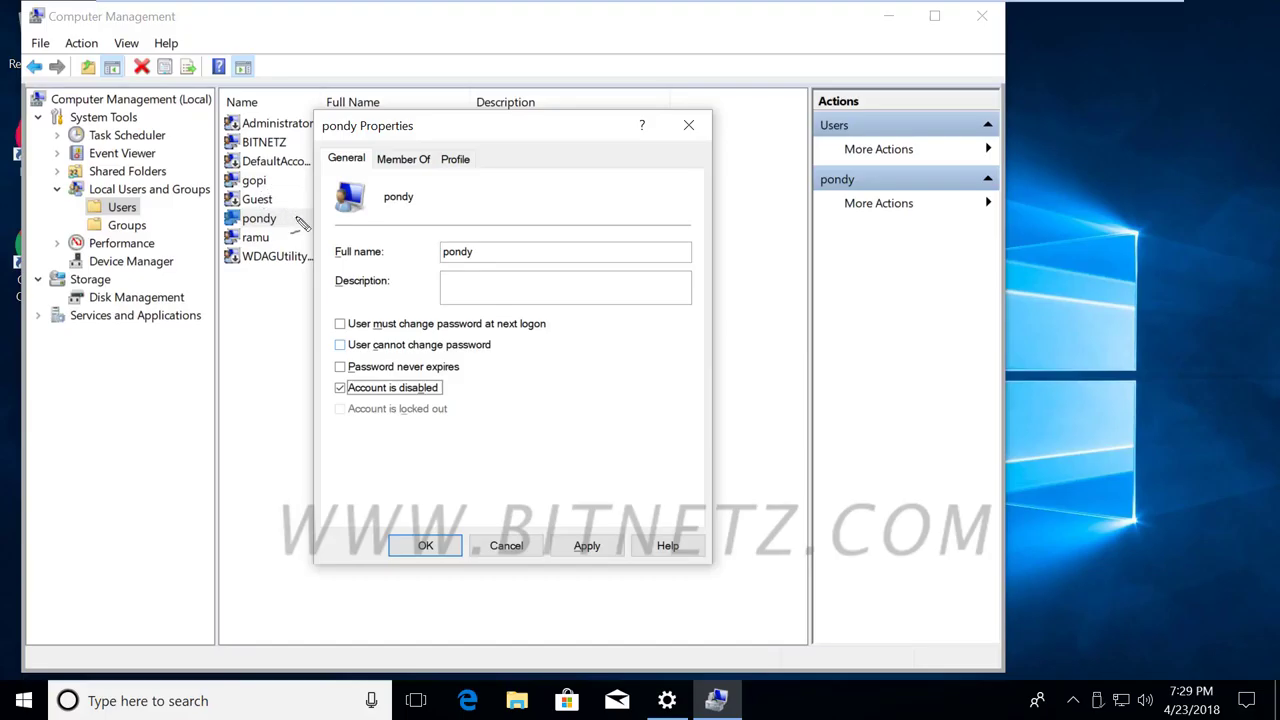
mouse_move(296, 216)
mouse_down()
mouse_move(666, 220)
mouse_move(685, 234)
mouse_move(770, 222)
mouse_move(760, 242)
mouse_up()
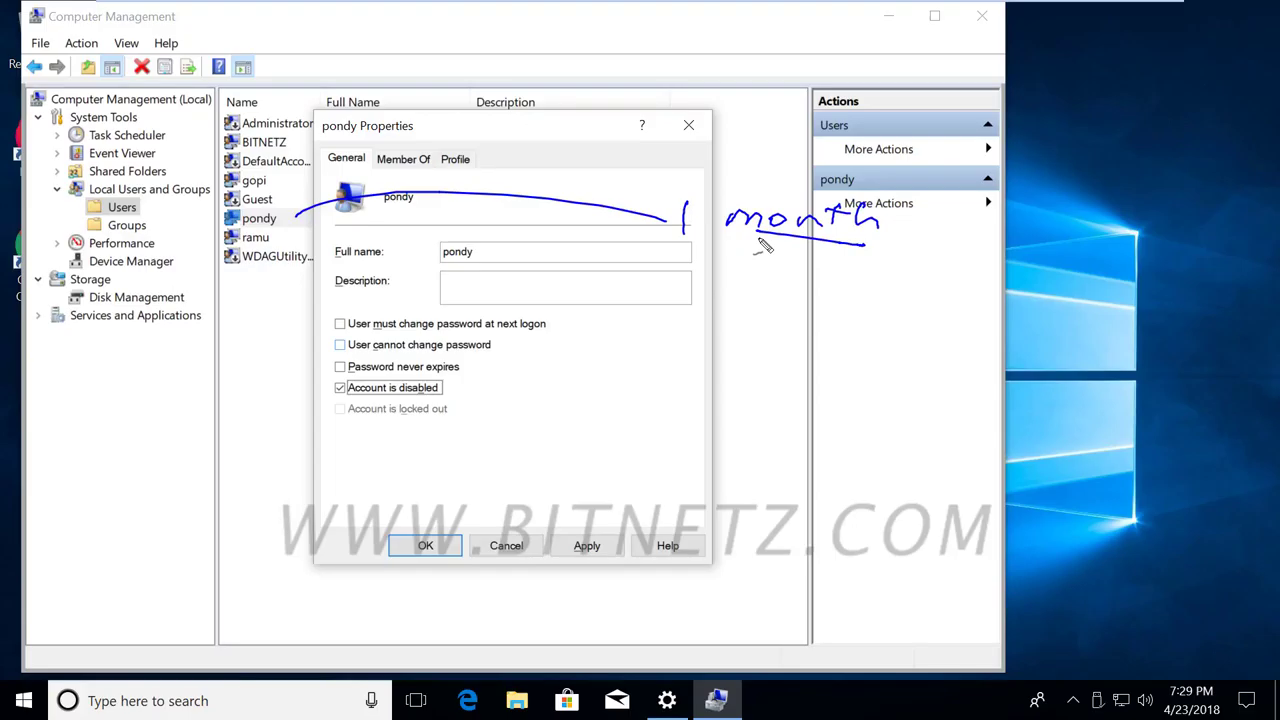
Sketch notes, a diagram and an arrow over the account's Properties dialog.
drag(758, 238, 868, 247)
mouse_move(287, 226)
mouse_down()
mouse_move(252, 294)
mouse_move(203, 342)
mouse_up()
mouse_move(184, 388)
mouse_down()
mouse_move(198, 426)
mouse_move(192, 396)
mouse_move(216, 338)
mouse_move(130, 348)
mouse_move(171, 451)
mouse_move(268, 430)
mouse_move(245, 378)
mouse_up()
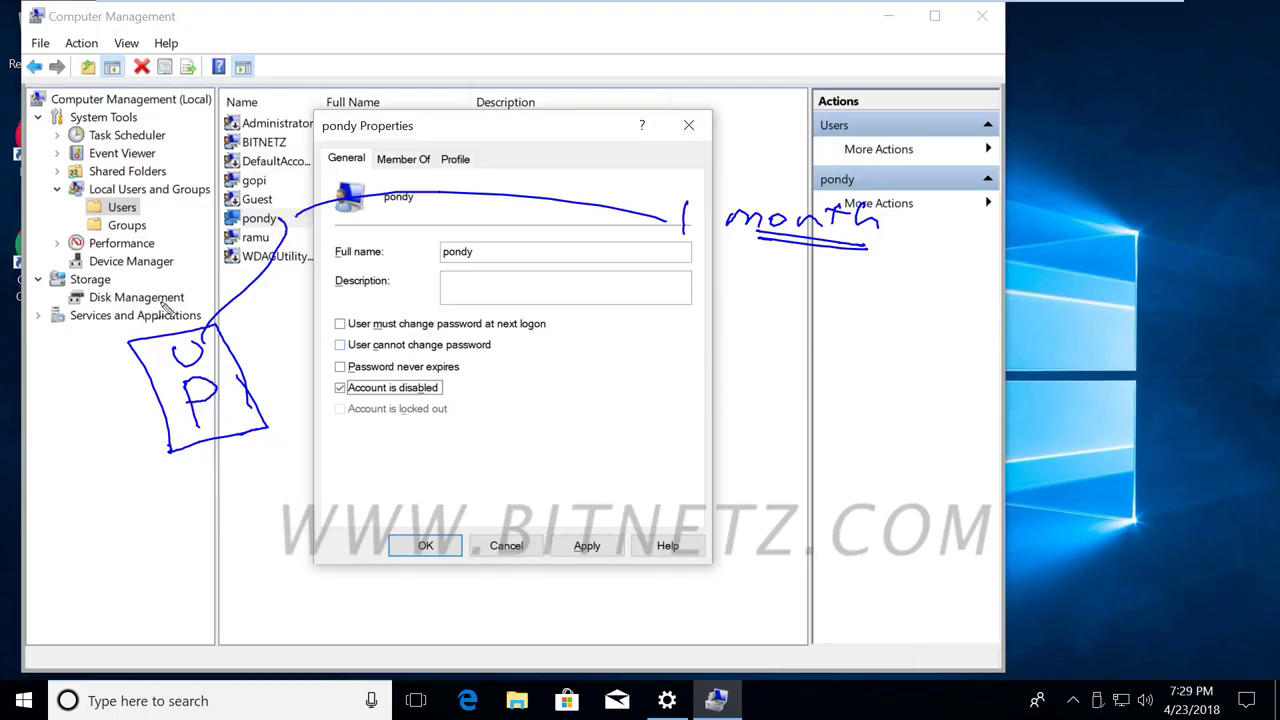
mouse_move(100, 390)
mouse_down()
mouse_move(102, 440)
mouse_move(150, 414)
mouse_move(130, 434)
mouse_up()
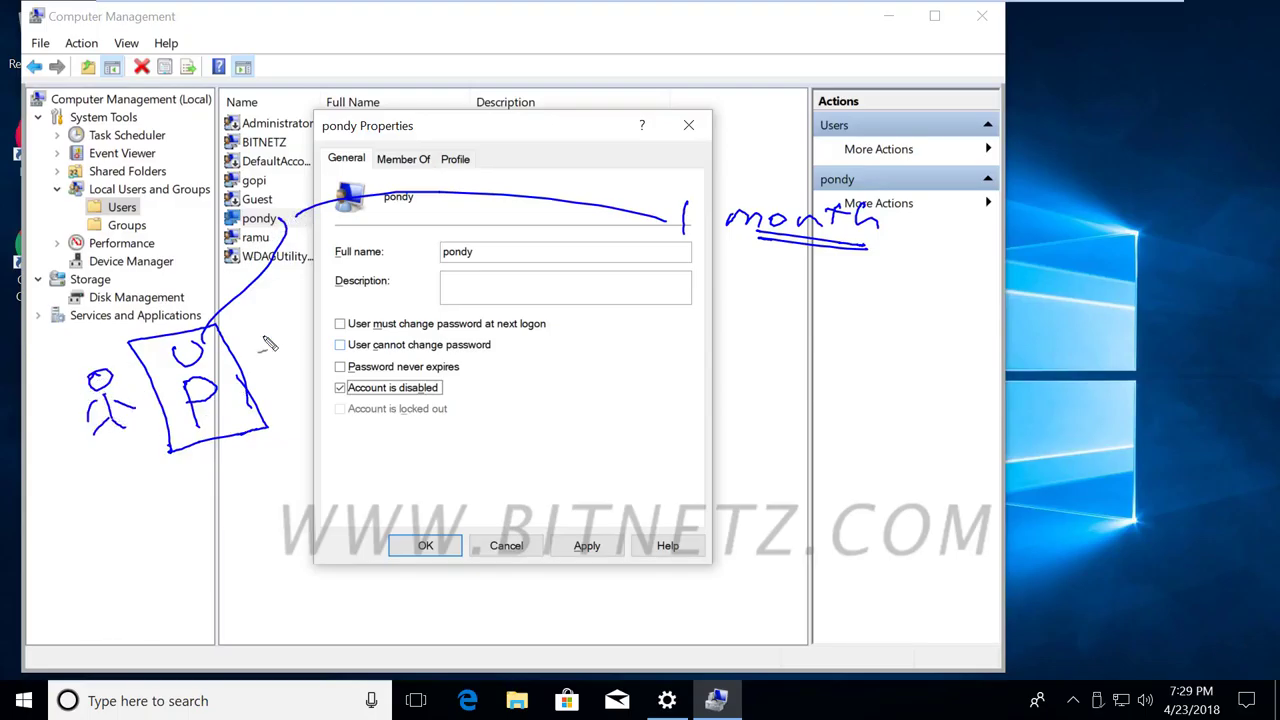
mouse_move(908, 270)
mouse_down()
mouse_move(729, 277)
mouse_move(960, 251)
mouse_move(880, 283)
mouse_up()
drag(325, 402, 522, 414)
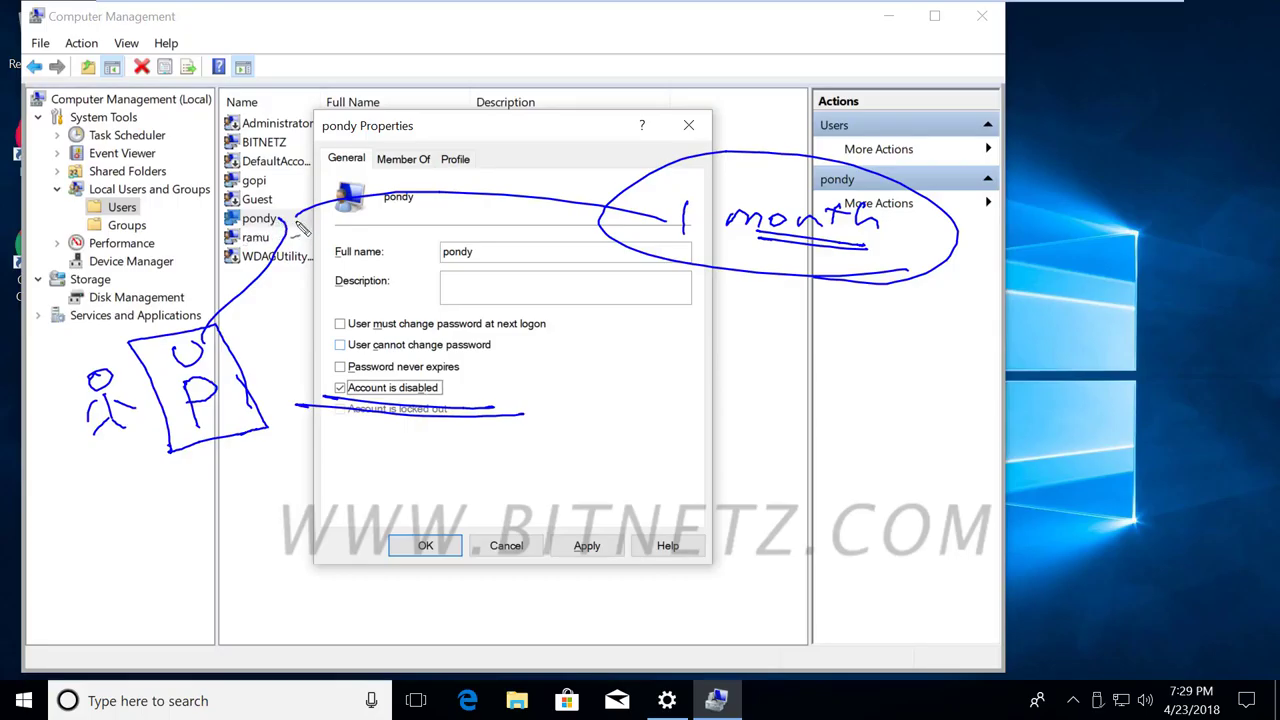
mouse_move(766, 252)
mouse_down()
mouse_move(665, 335)
mouse_move(648, 318)
mouse_move(652, 349)
mouse_up()
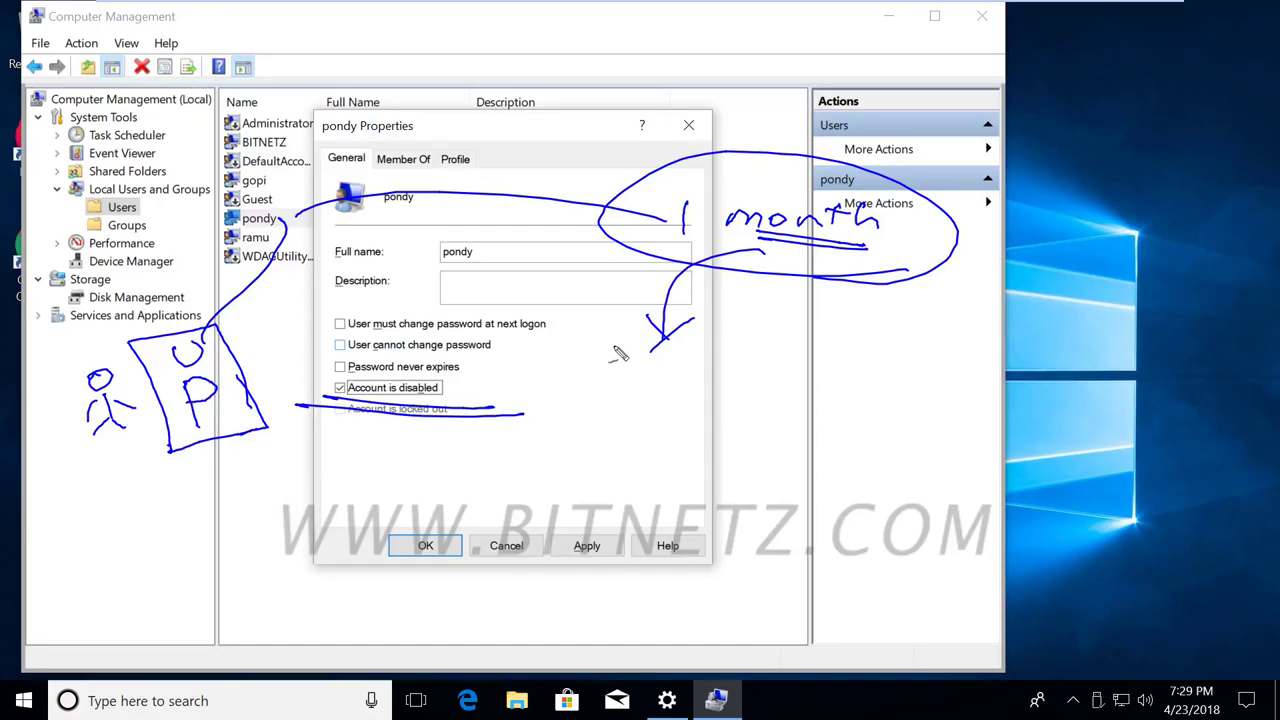
Circle the password expiry and disabled options, clear the annotations, and untick 'Account is disabled'.
mouse_move(342, 399)
mouse_down()
mouse_move(539, 386)
mouse_move(545, 373)
mouse_move(507, 390)
mouse_up()
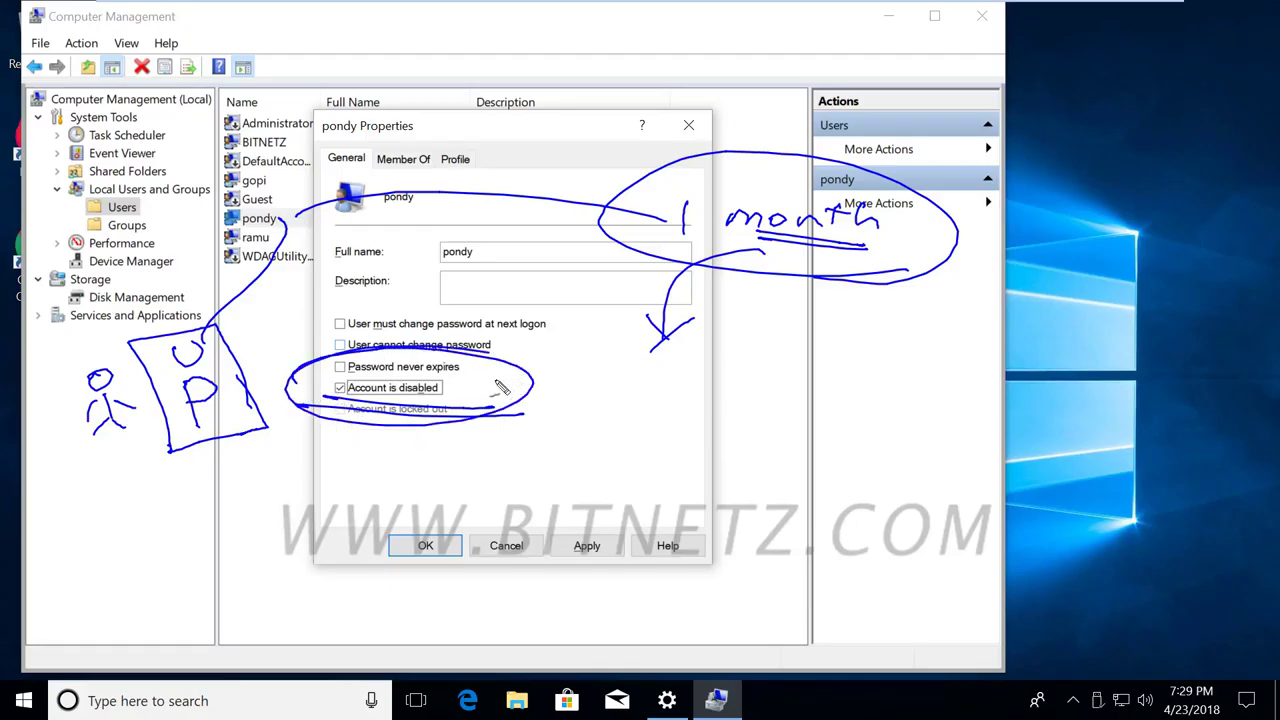
key(Escape)
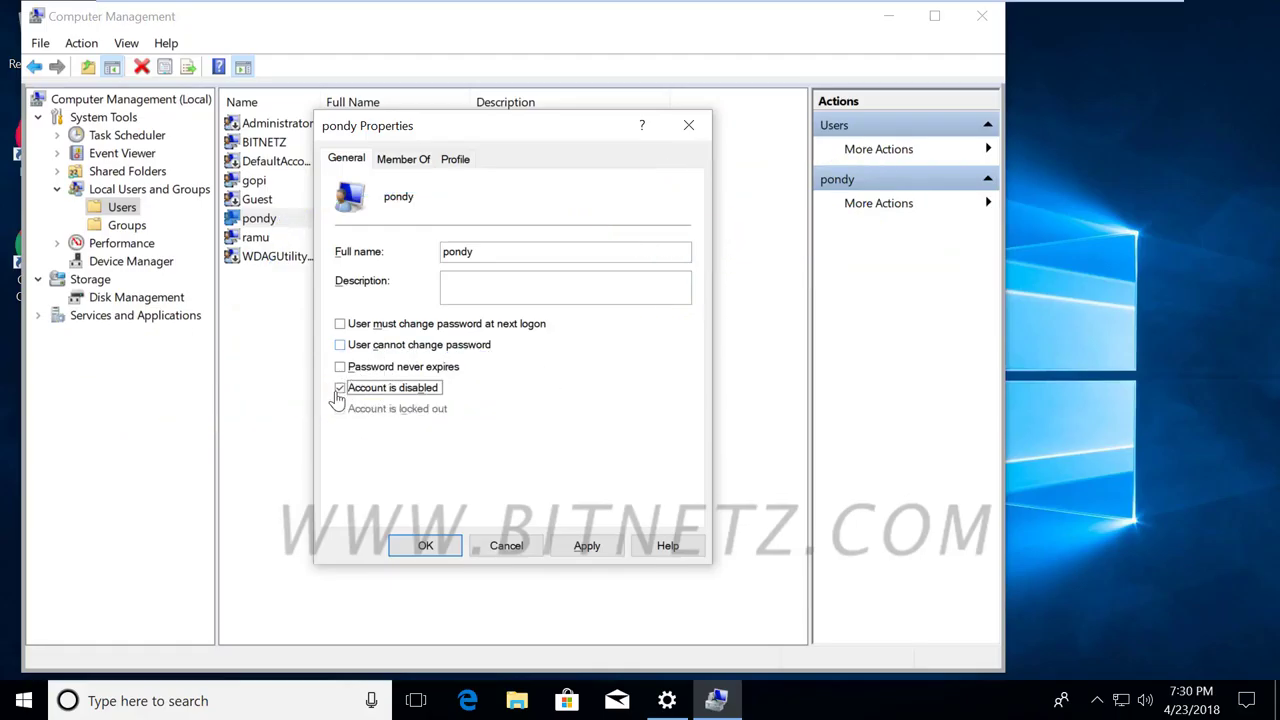
click(340, 388)
Check the Member Of tab showing Administrators, then view the blank Profile tab fields.
click(416, 164)
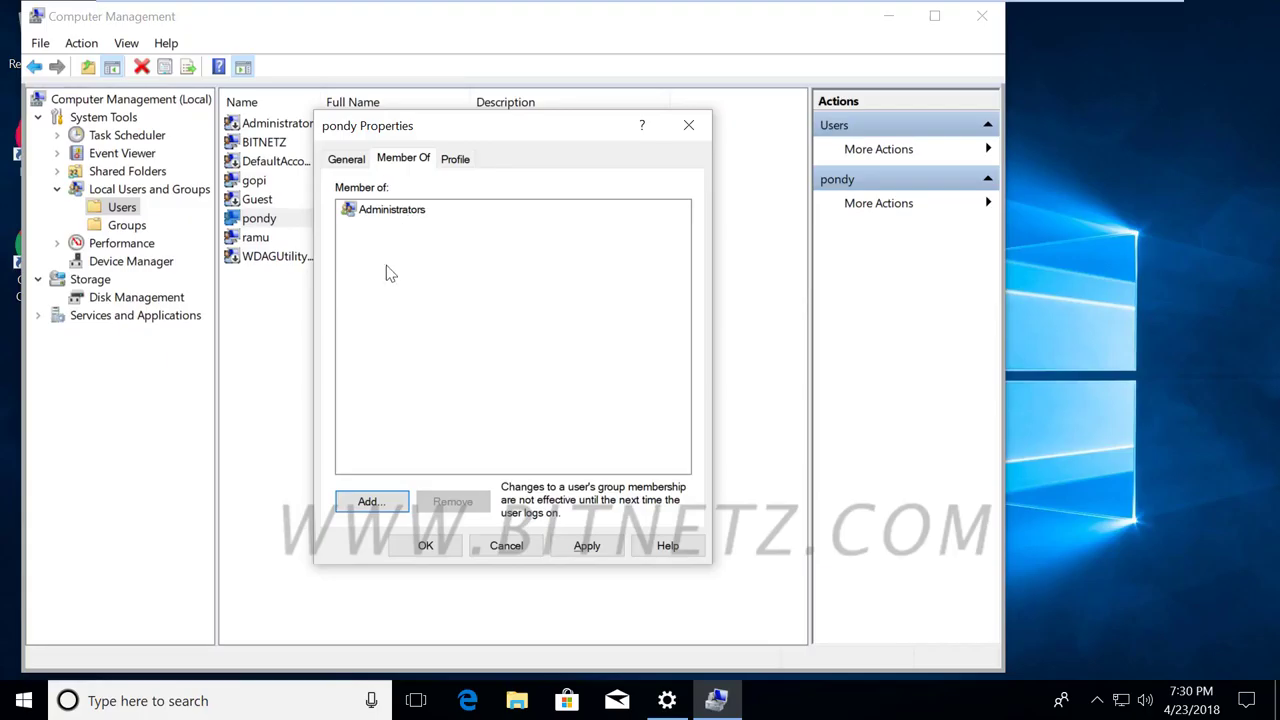
click(455, 160)
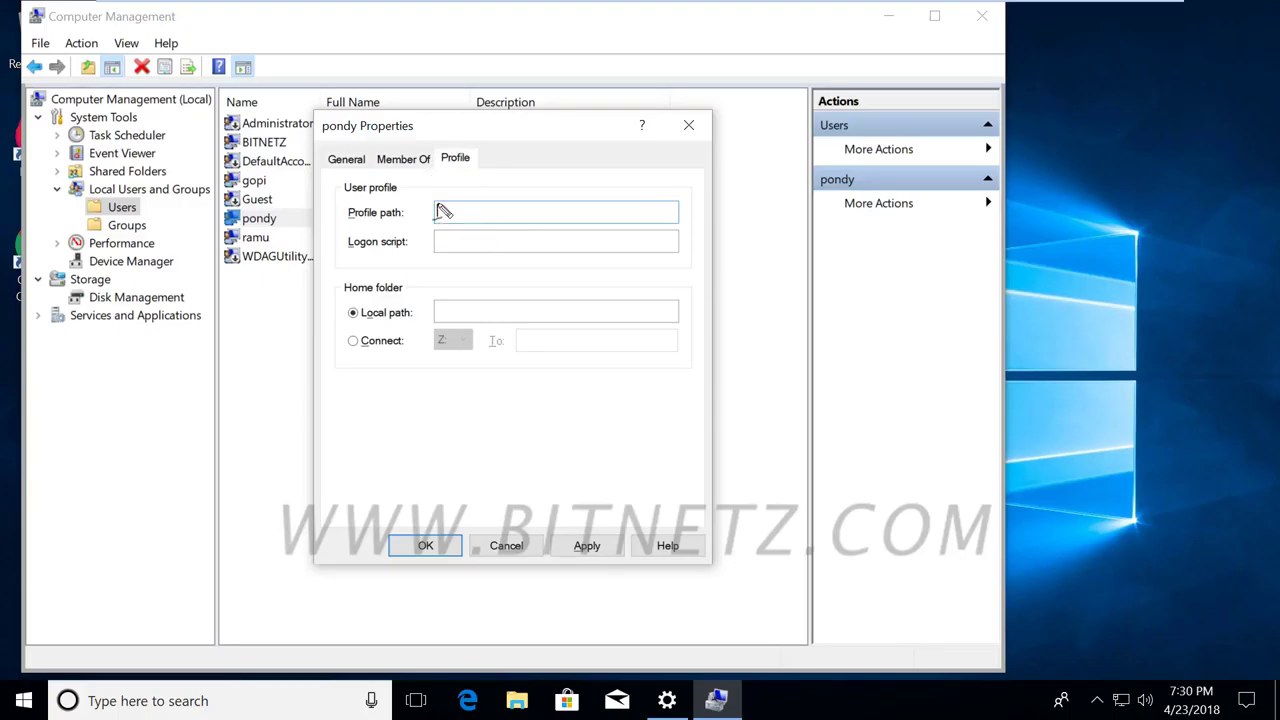
Handwrite an example server profile path beside the Profile path field.
mouse_move(440, 208)
mouse_down()
mouse_move(520, 207)
mouse_move(524, 222)
mouse_move(574, 226)
mouse_move(660, 210)
mouse_move(690, 228)
mouse_move(792, 200)
mouse_move(850, 204)
mouse_move(826, 218)
mouse_up()
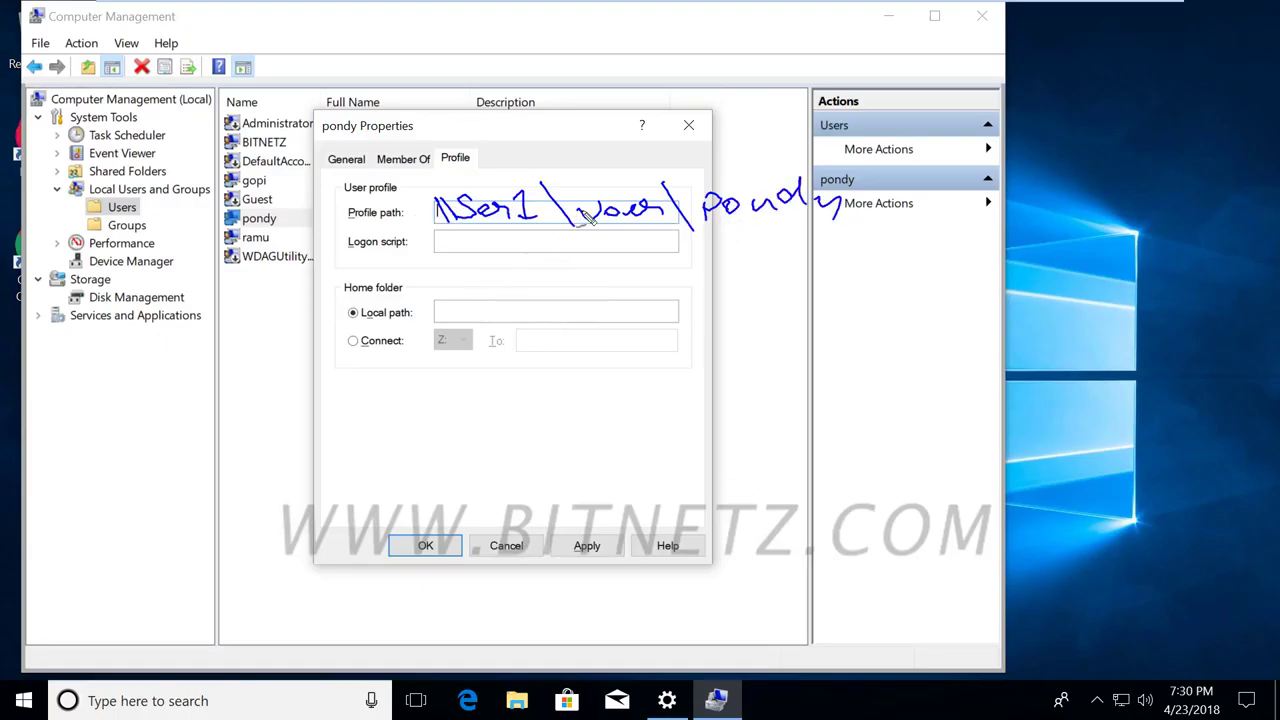
mouse_move(934, 214)
mouse_down()
mouse_move(878, 110)
mouse_move(508, 86)
mouse_move(551, 149)
mouse_move(943, 168)
mouse_move(947, 320)
mouse_up()
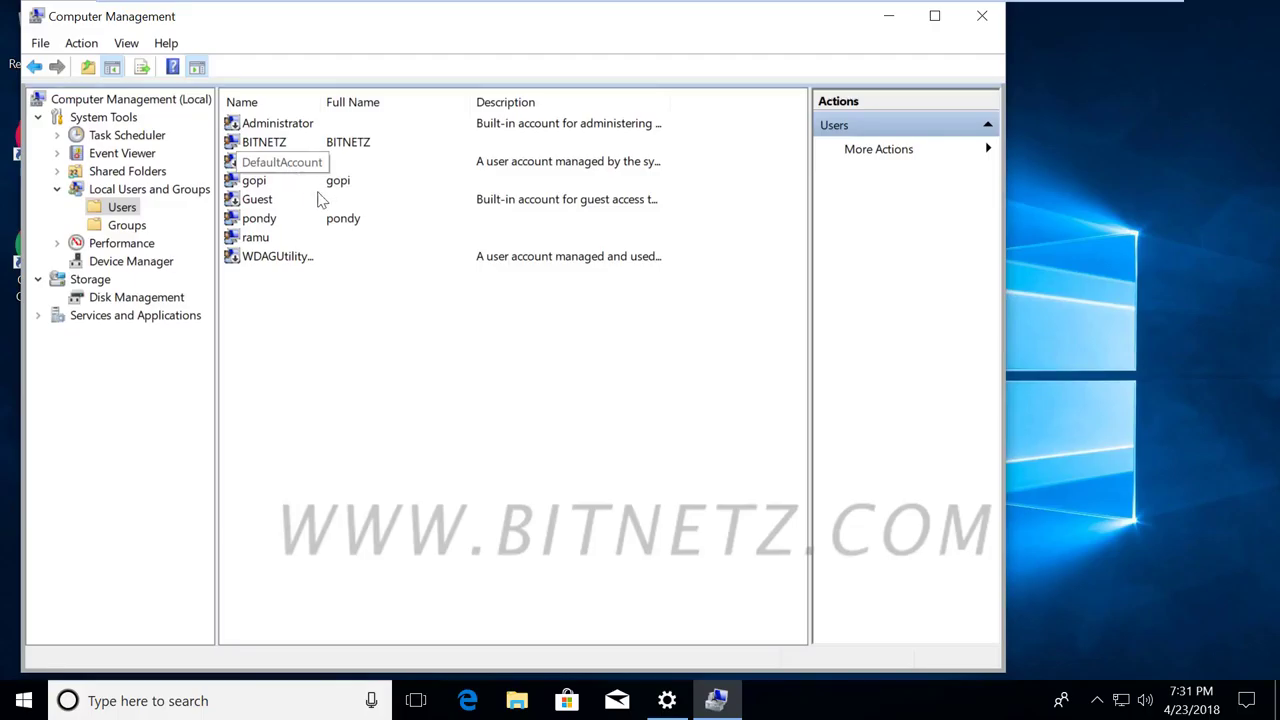
Reopen the account's Properties, then close Computer Management to the desktop.
right_click(256, 216)
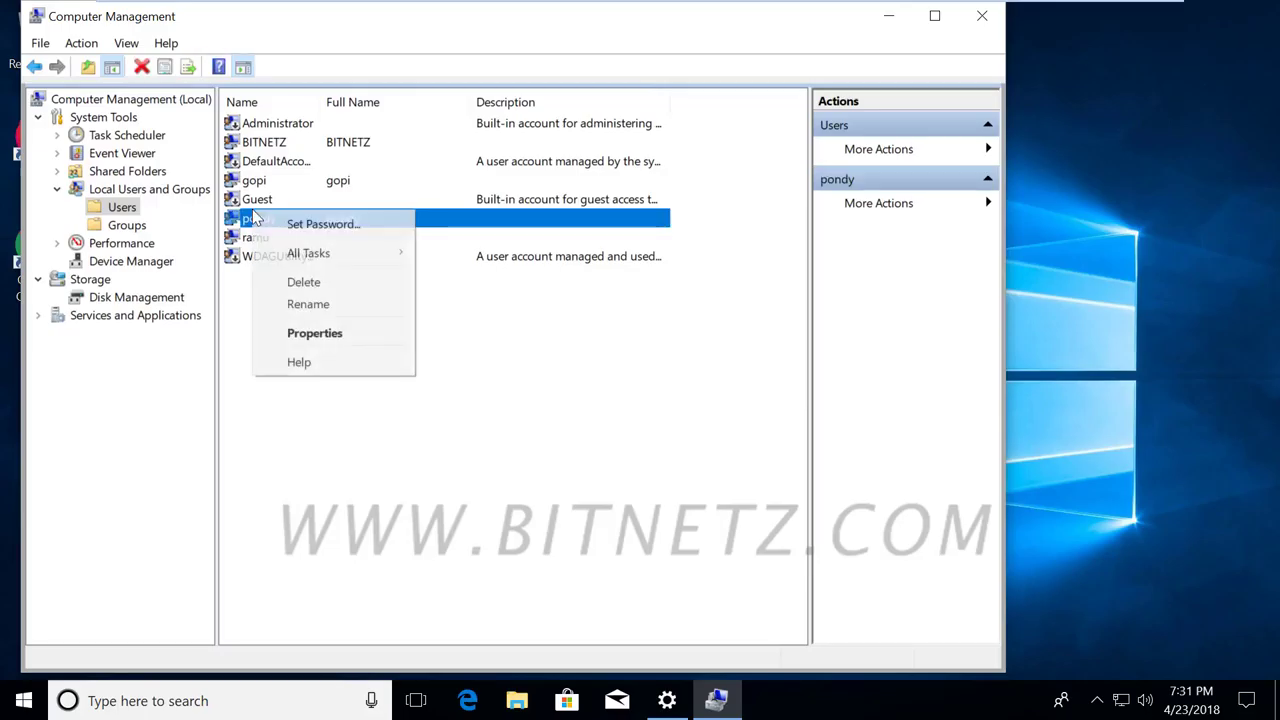
click(347, 343)
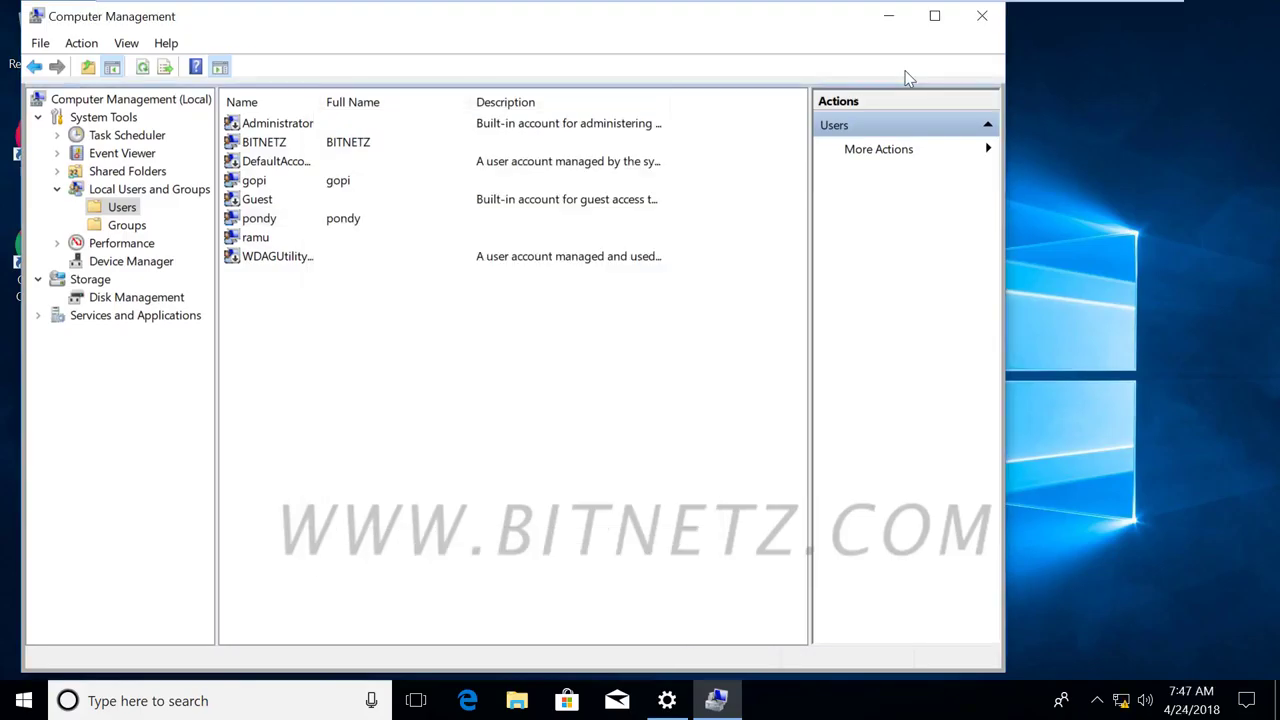
click(982, 16)
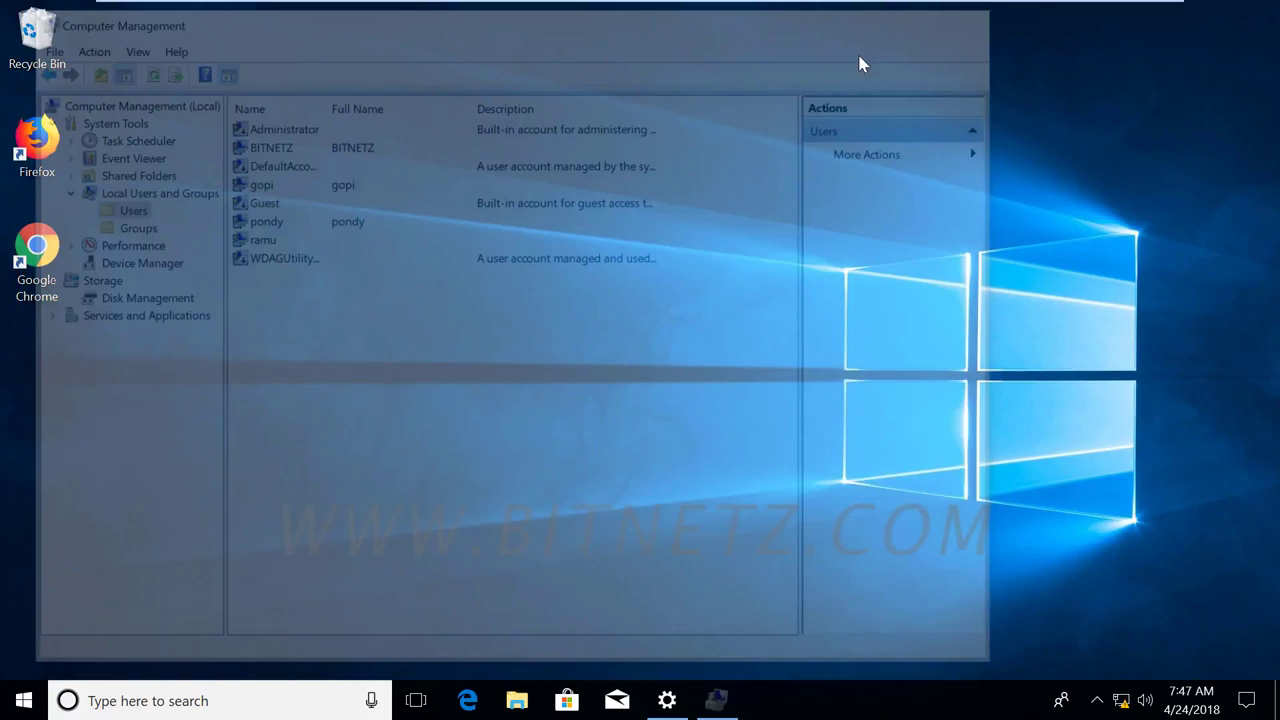
Go from Start through Settings > Accounts to the Sign-in options page.
click(24, 703)
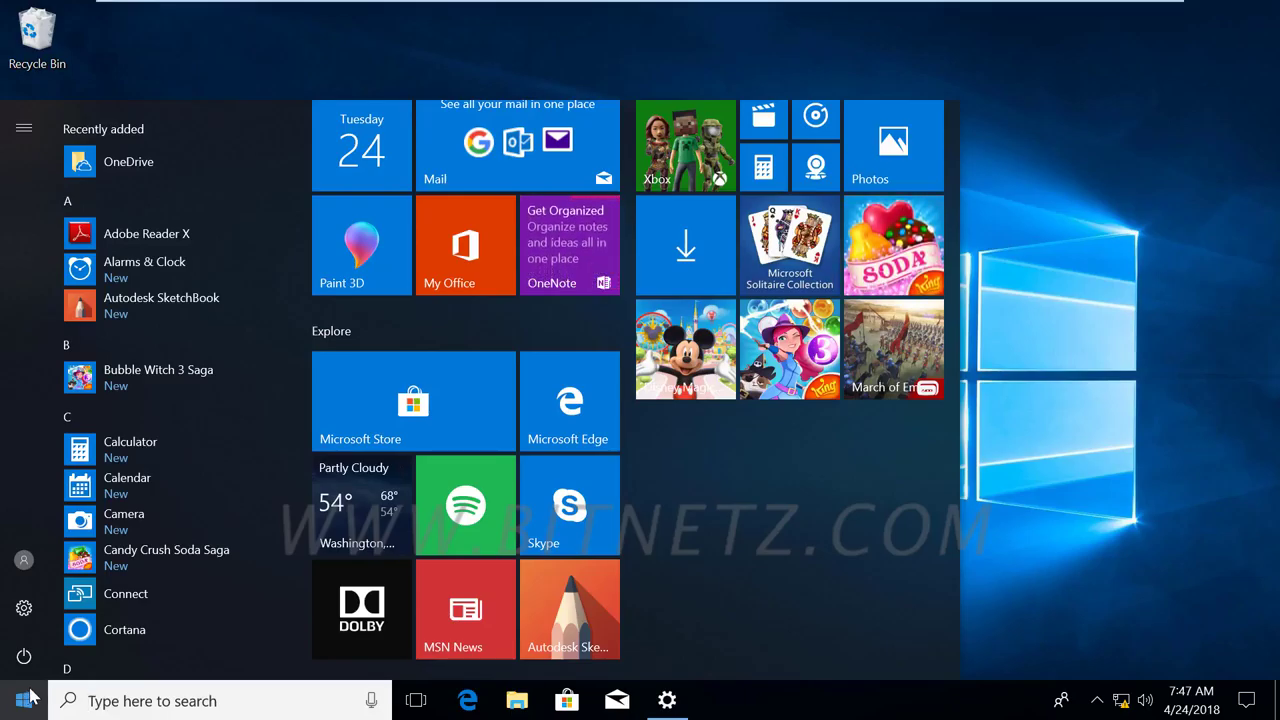
click(27, 610)
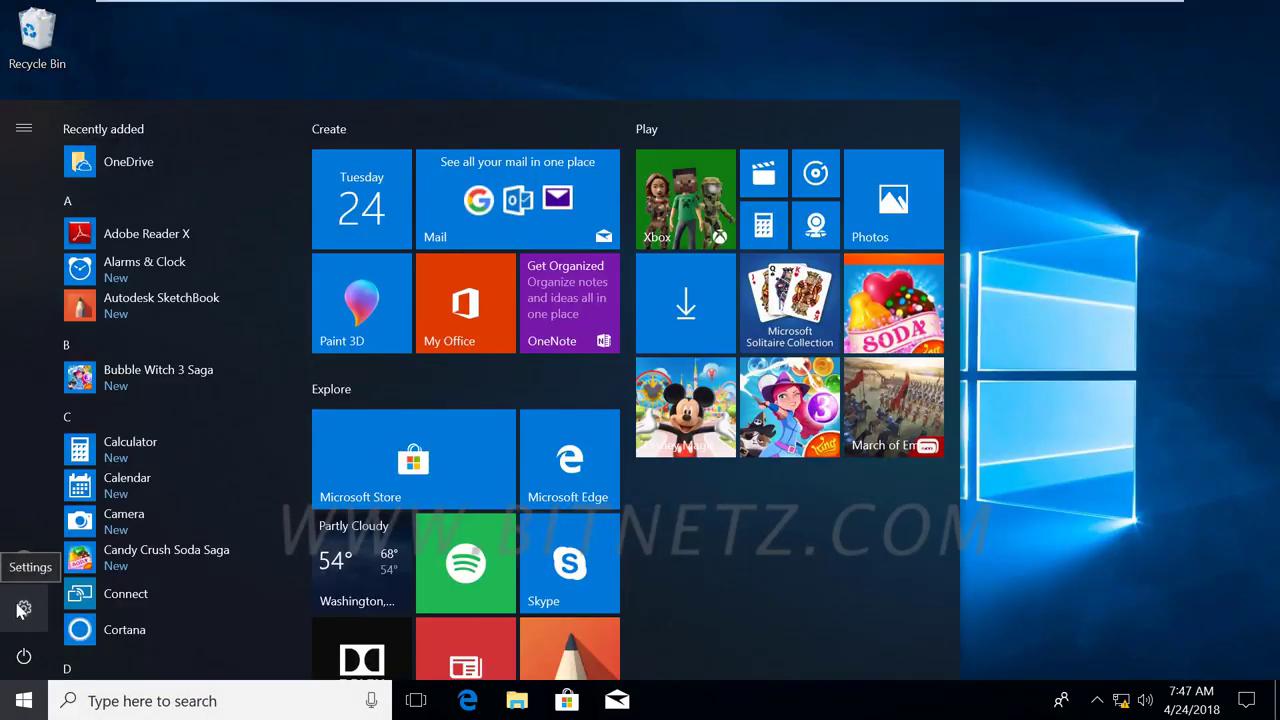
click(22, 609)
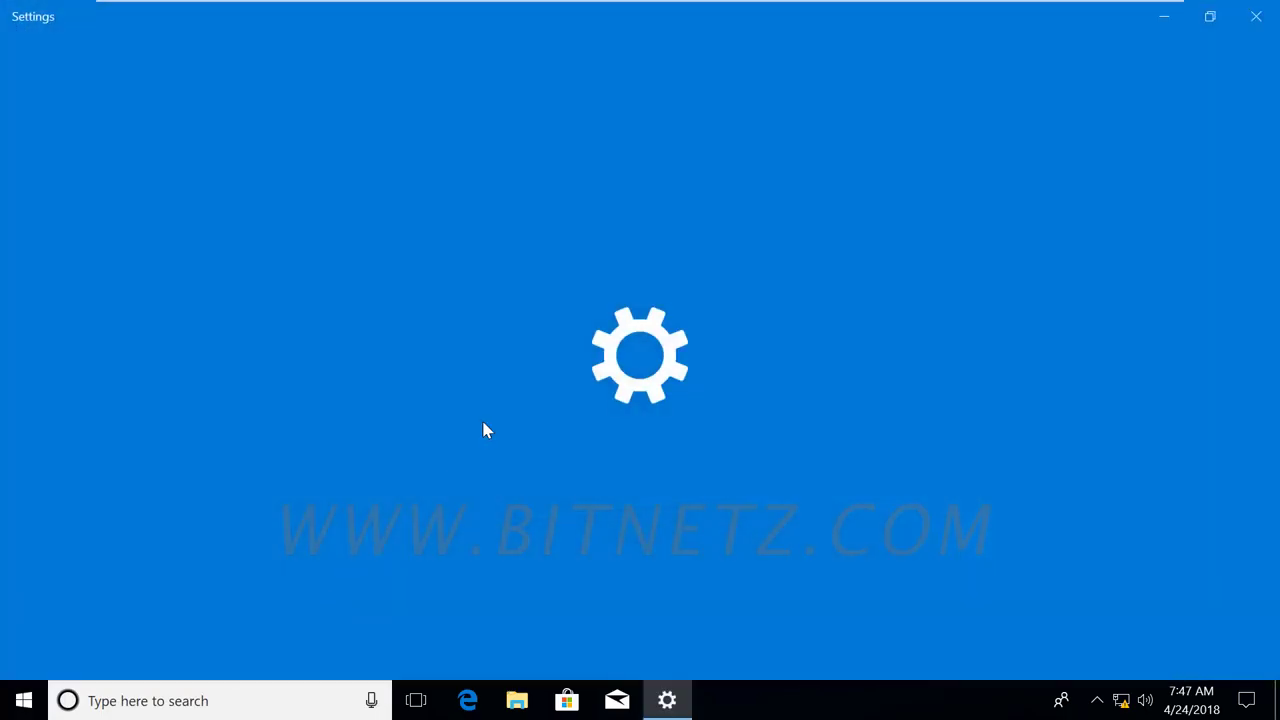
click(450, 483)
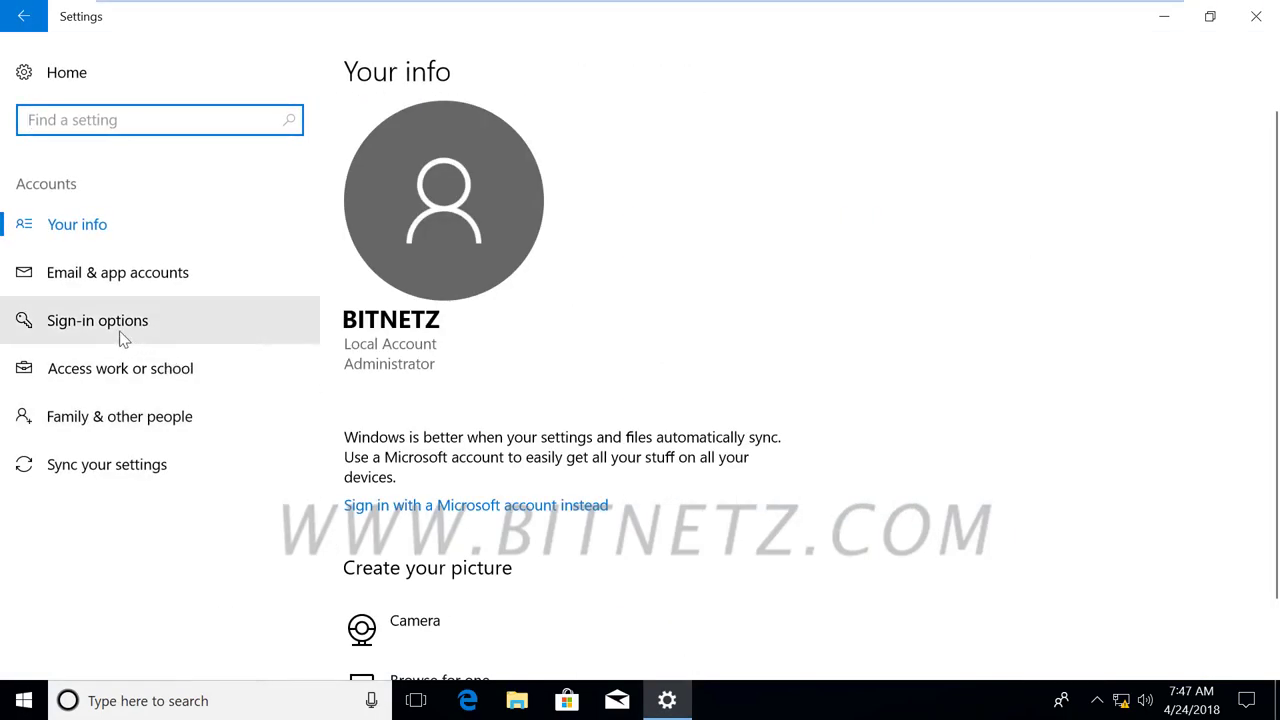
click(118, 333)
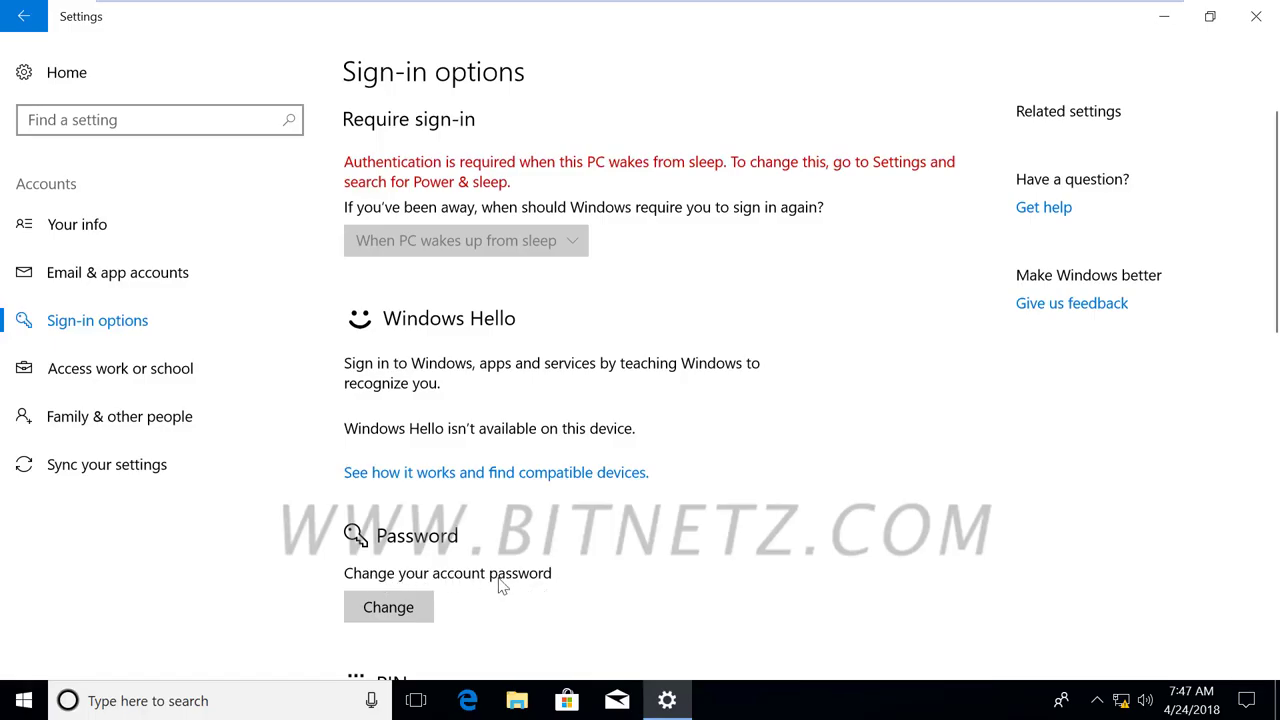
Begin a password change by entering the current password, then cancel it unchanged.
click(390, 615)
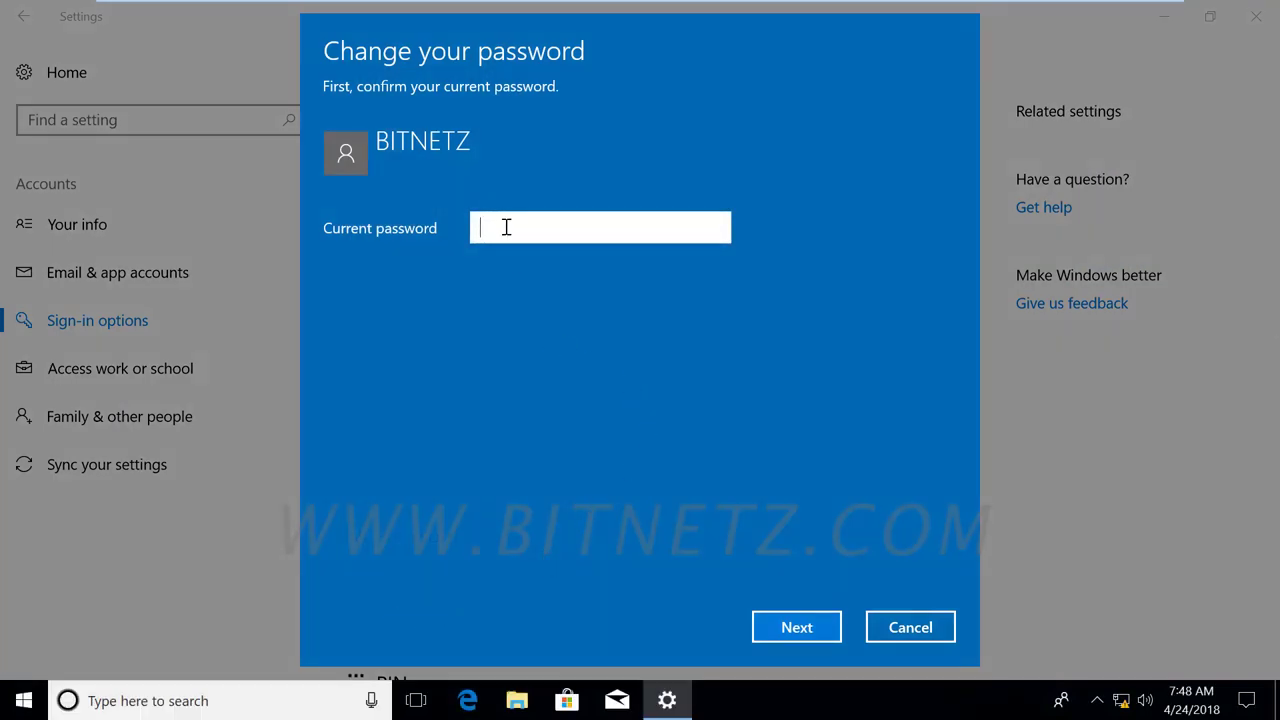
text(******)
click(797, 633)
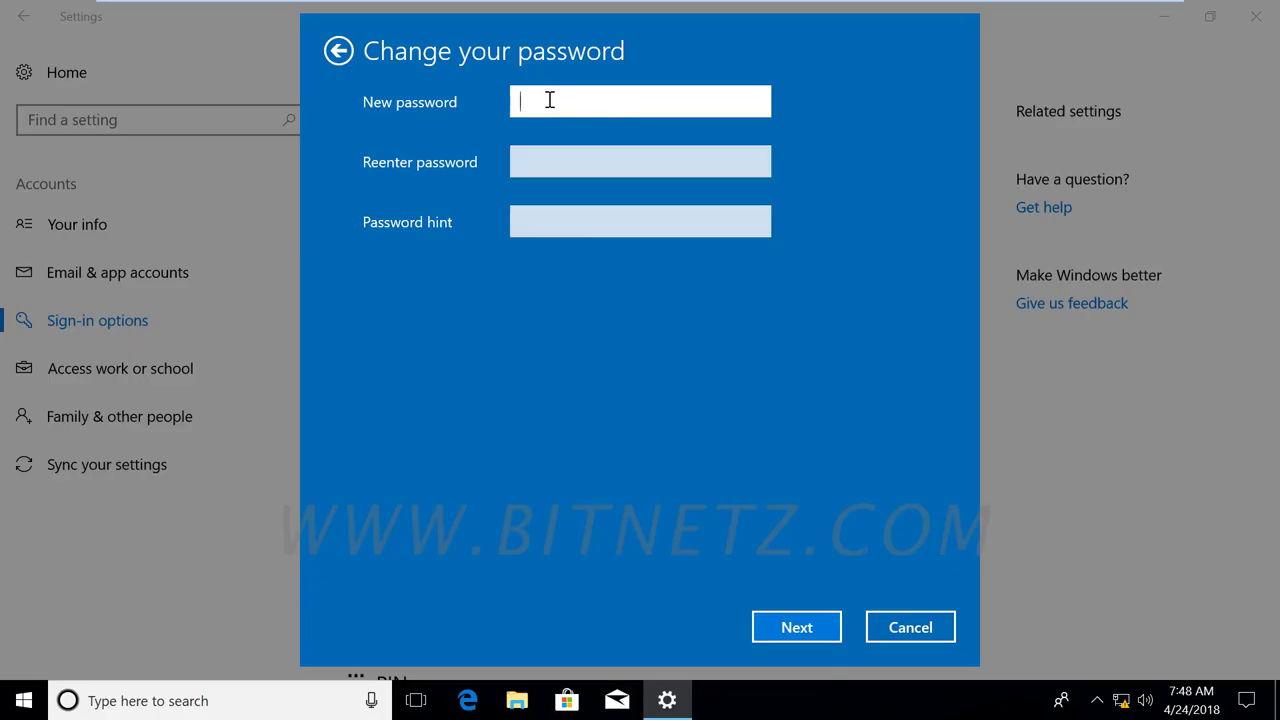
click(922, 628)
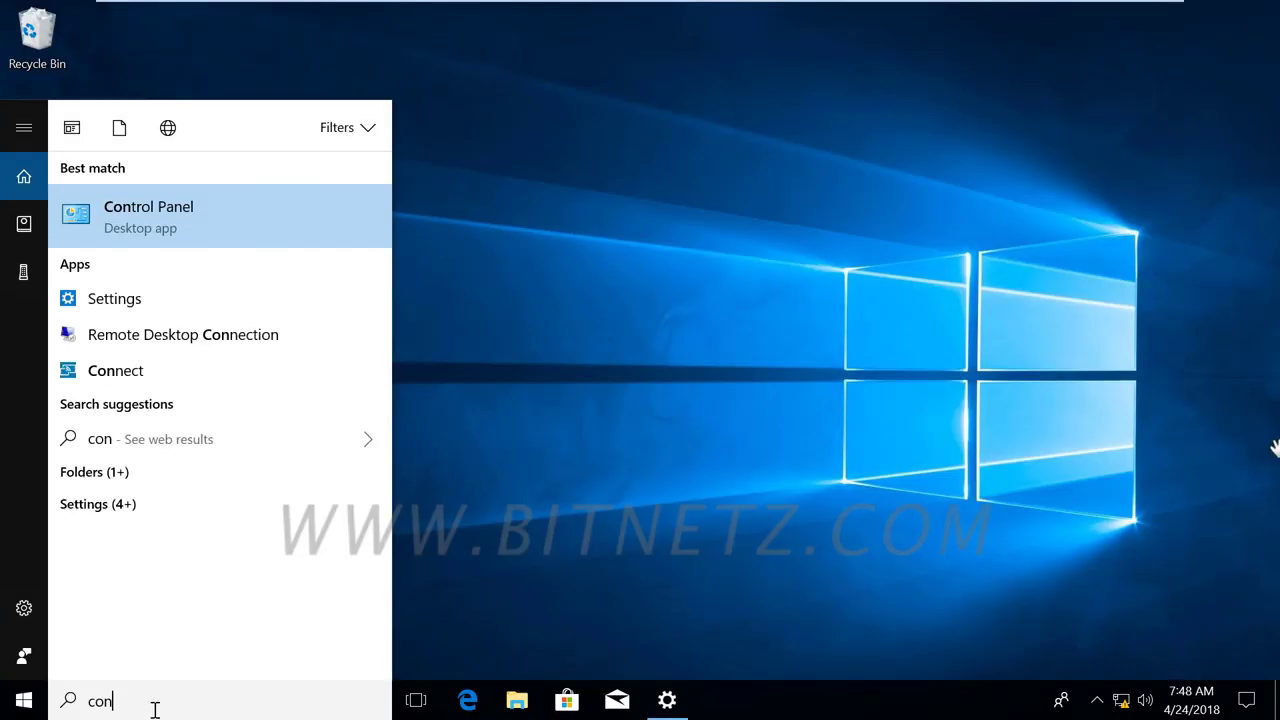
Open Control Panel from the 'con' search results and go to User Accounts.
click(135, 218)
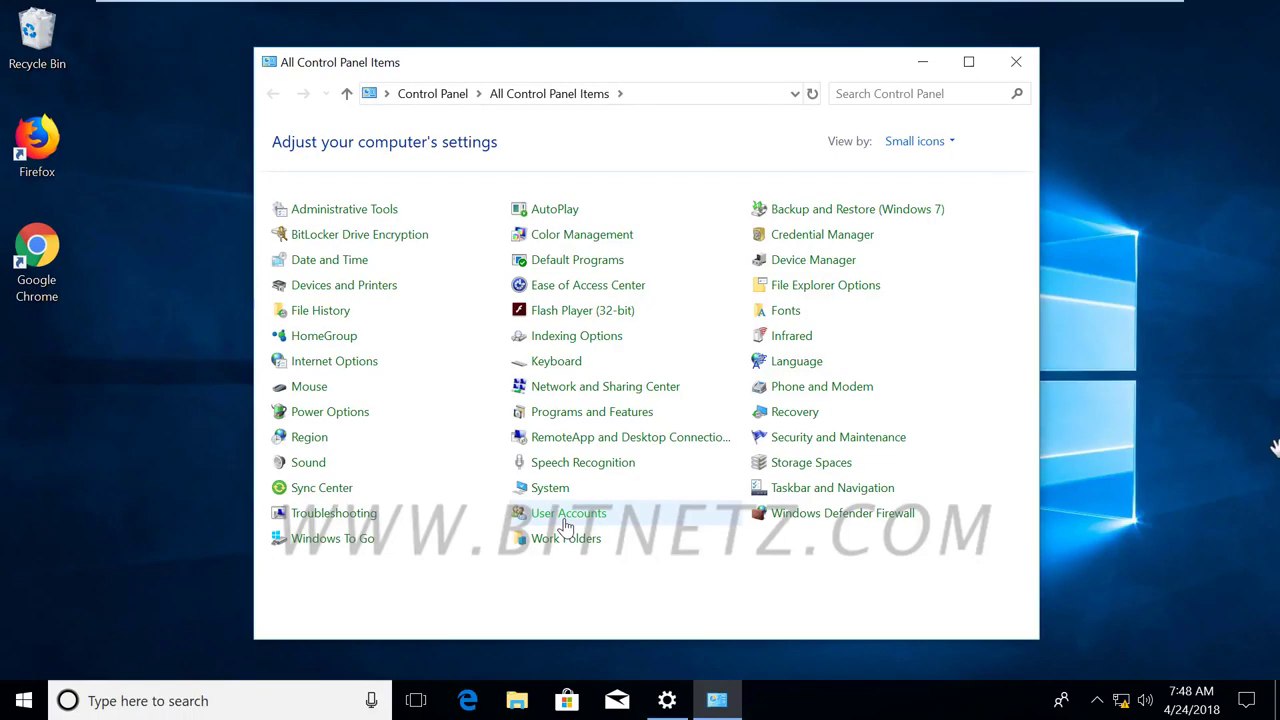
click(671, 508)
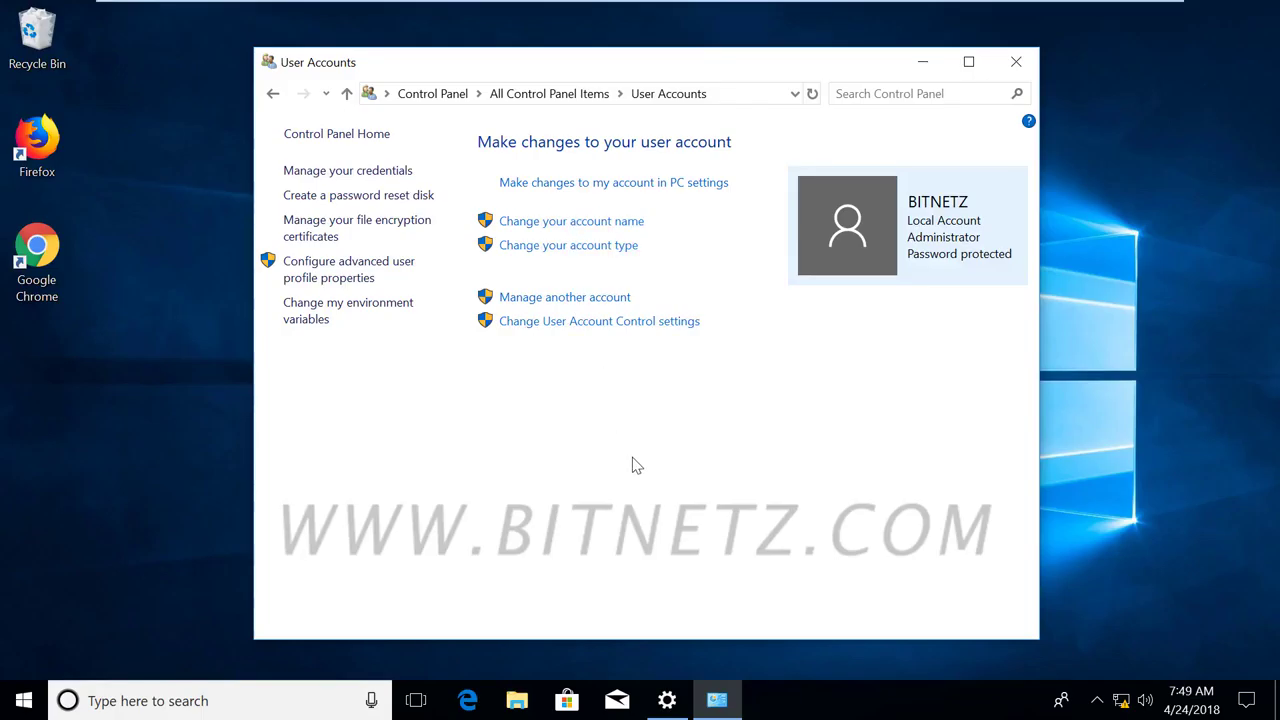
Sketch annotations over the User Accounts page, then clear them.
click(620, 233)
mouse_move(588, 366)
mouse_down()
mouse_move(646, 374)
mouse_move(731, 360)
mouse_move(848, 382)
mouse_move(886, 368)
mouse_move(916, 378)
mouse_up()
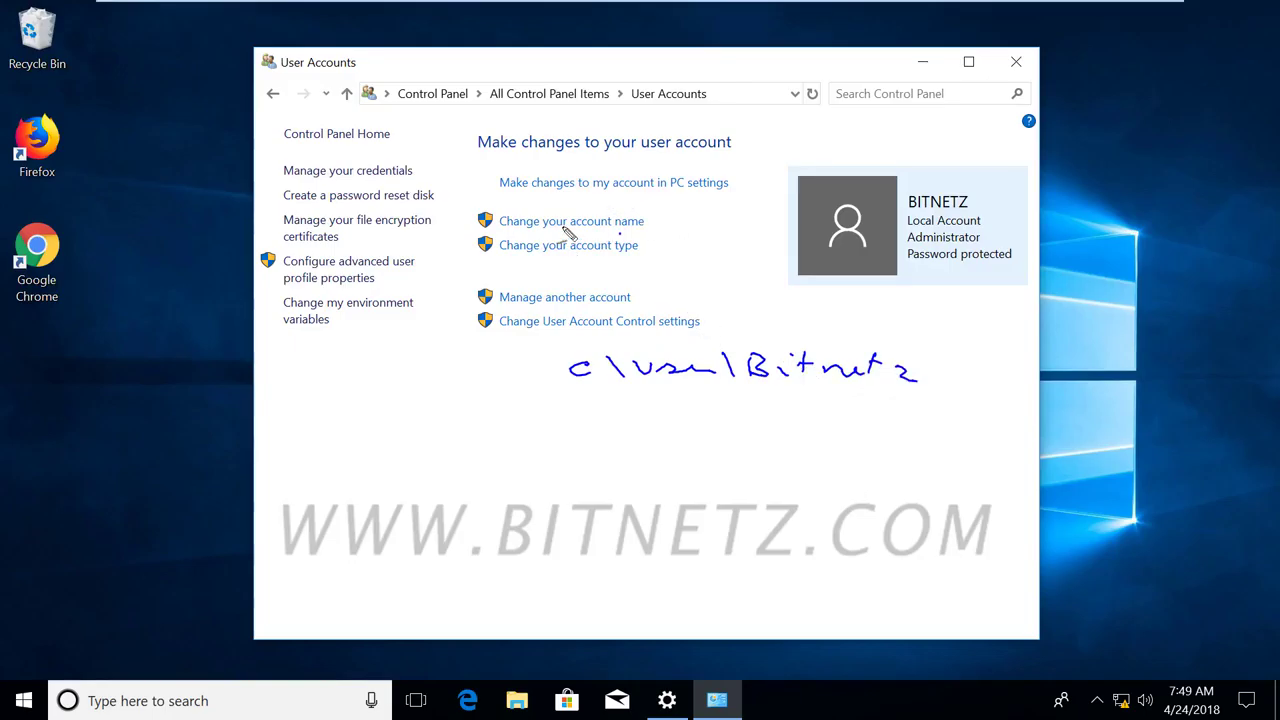
mouse_move(520, 236)
mouse_down()
mouse_move(640, 236)
mouse_move(660, 190)
mouse_move(700, 212)
mouse_move(762, 204)
mouse_move(836, 168)
mouse_up()
drag(650, 213, 832, 212)
drag(832, 230, 670, 238)
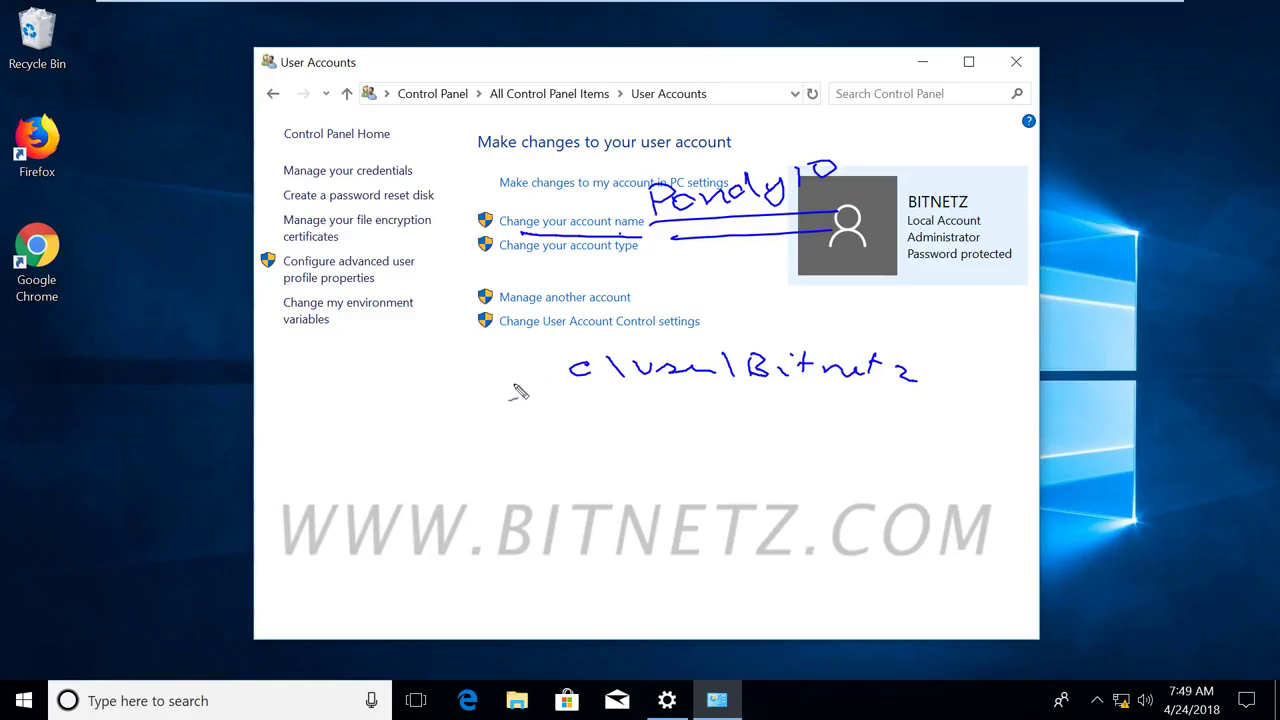
mouse_move(664, 247)
mouse_down()
mouse_move(640, 166)
mouse_move(908, 160)
mouse_move(816, 222)
mouse_move(668, 238)
mouse_up()
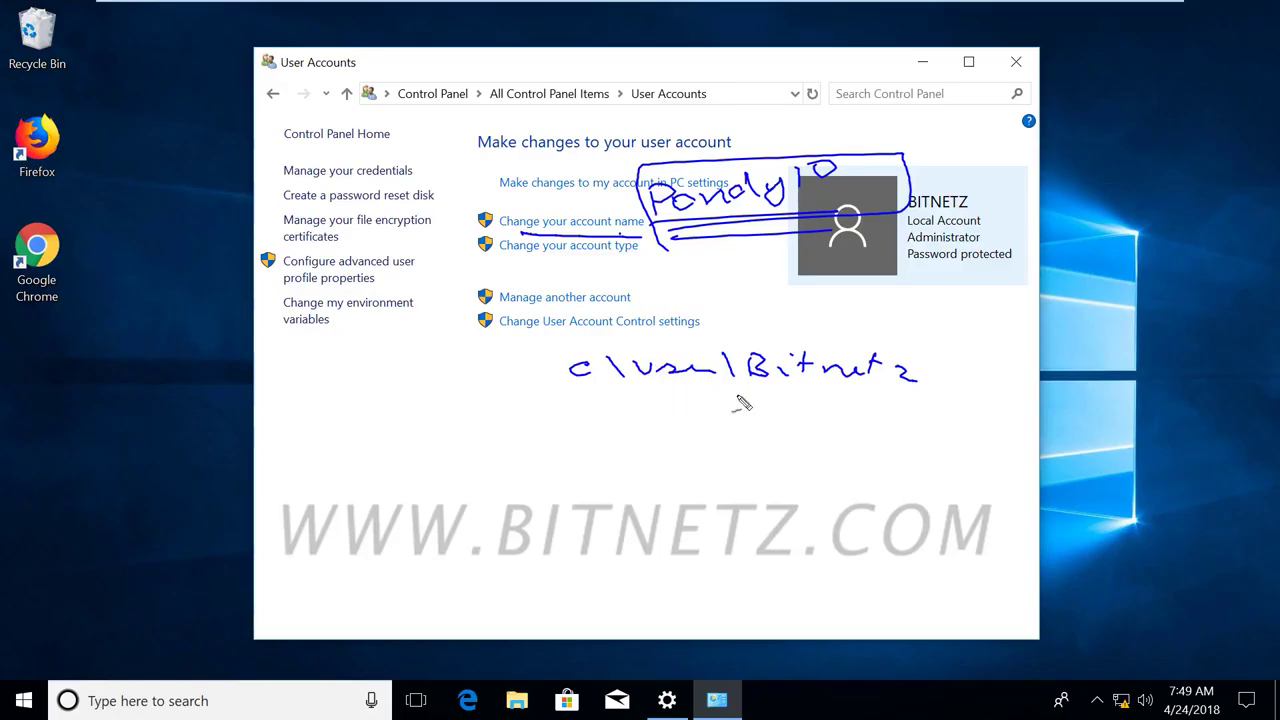
mouse_move(805, 400)
mouse_down()
mouse_move(750, 400)
mouse_move(908, 405)
mouse_up()
drag(757, 410, 882, 418)
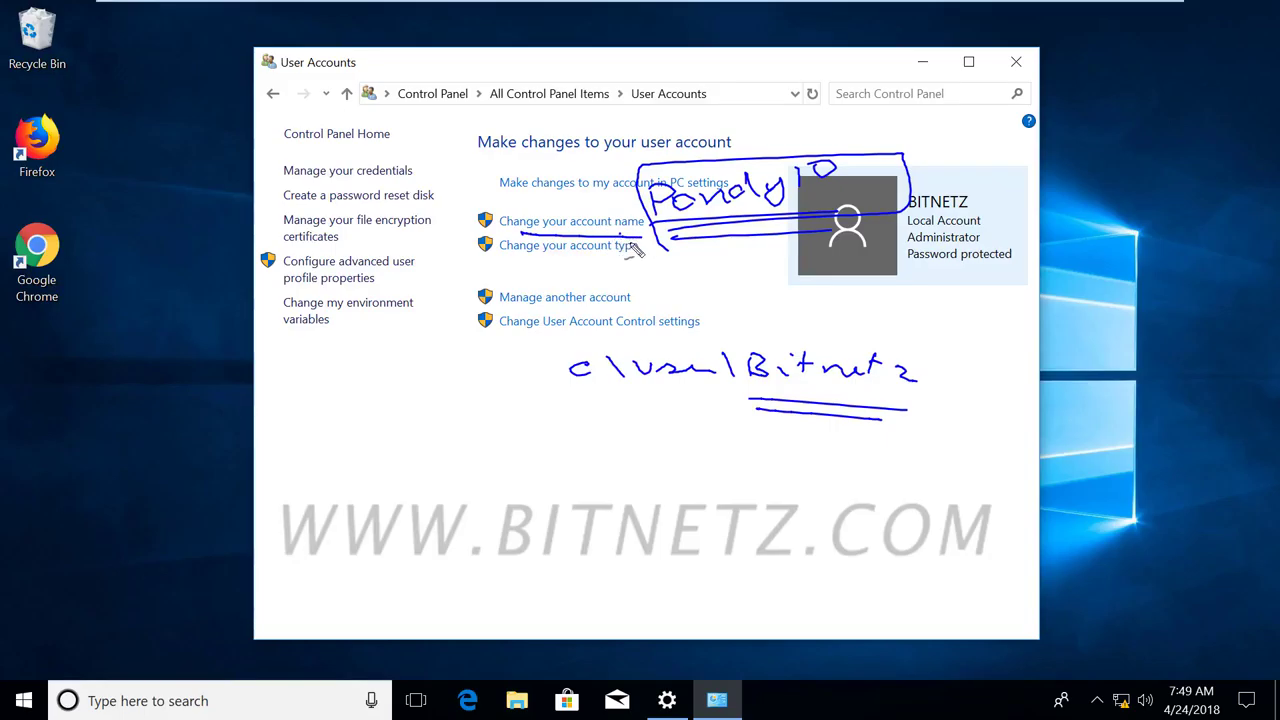
key(Escape)
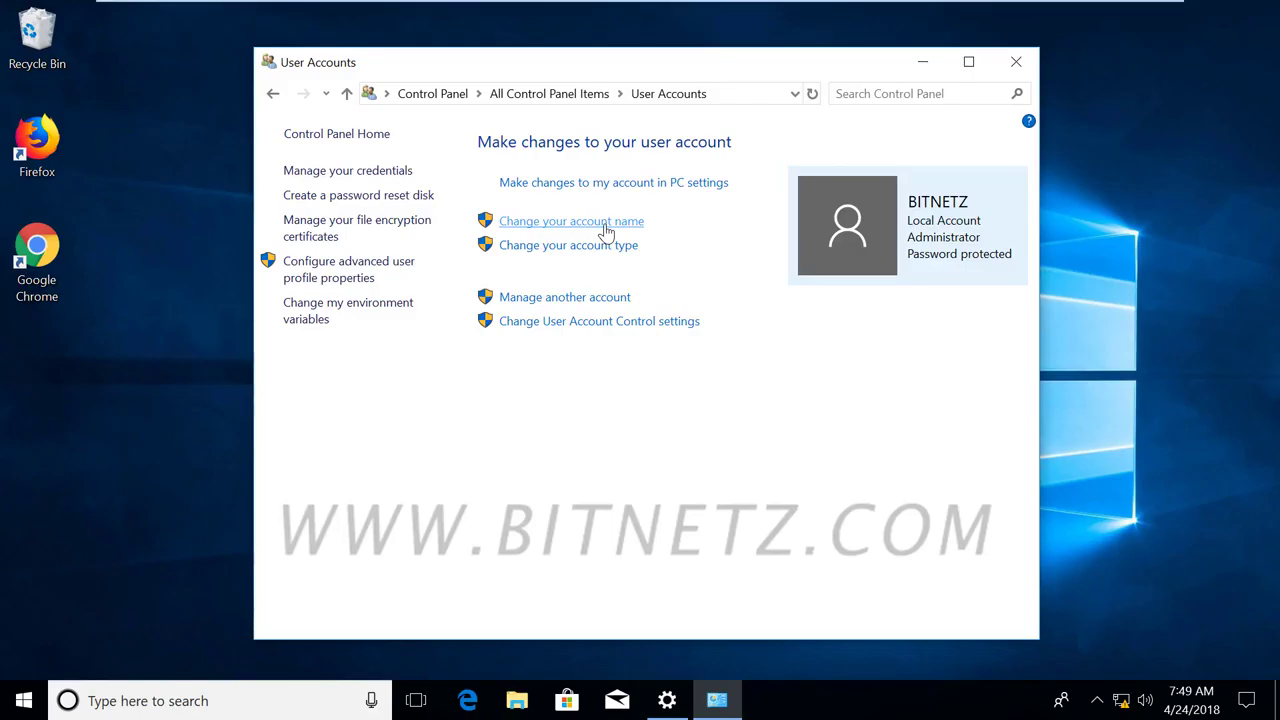
Open 'Change your account name' with UAC approval, cancel it, and bring up the Ctrl+Alt+Delete security screen.
click(605, 224)
click(535, 474)
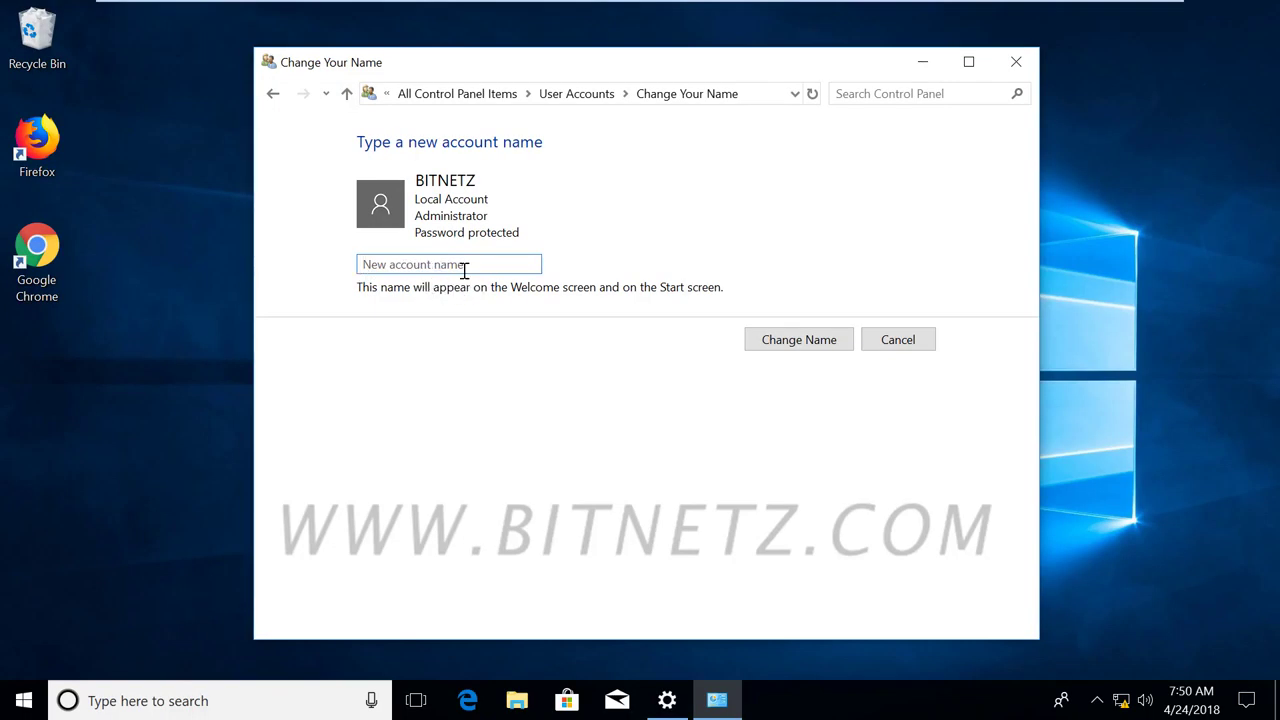
click(912, 345)
key(ctrl+alt+Delete)
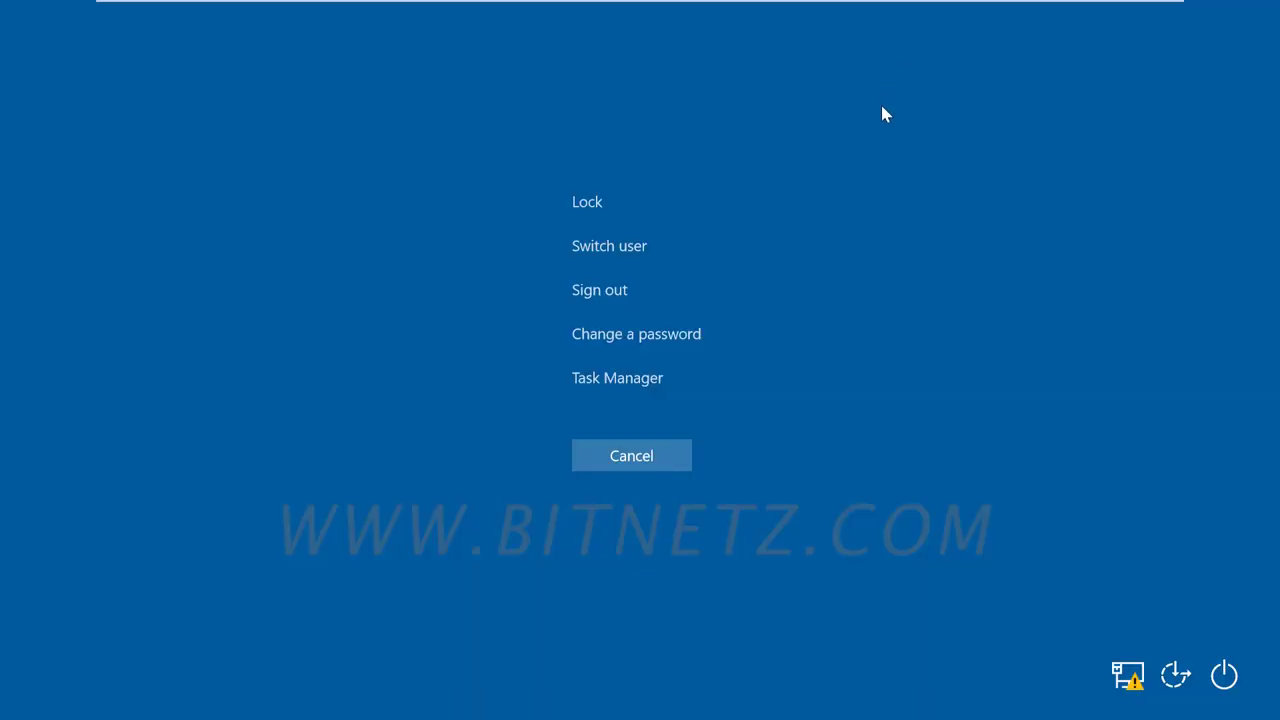
Enter the old and a new account password in Change a password, then cancel back to the desktop.
click(628, 337)
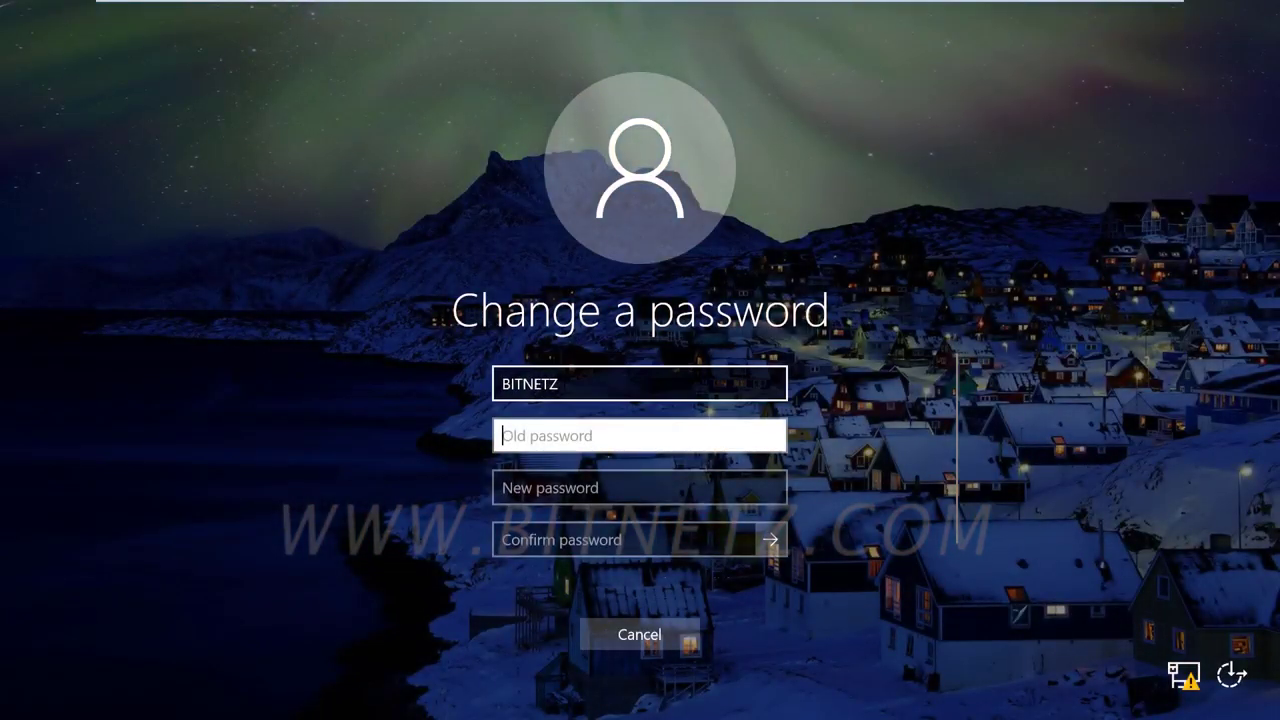
text(******)
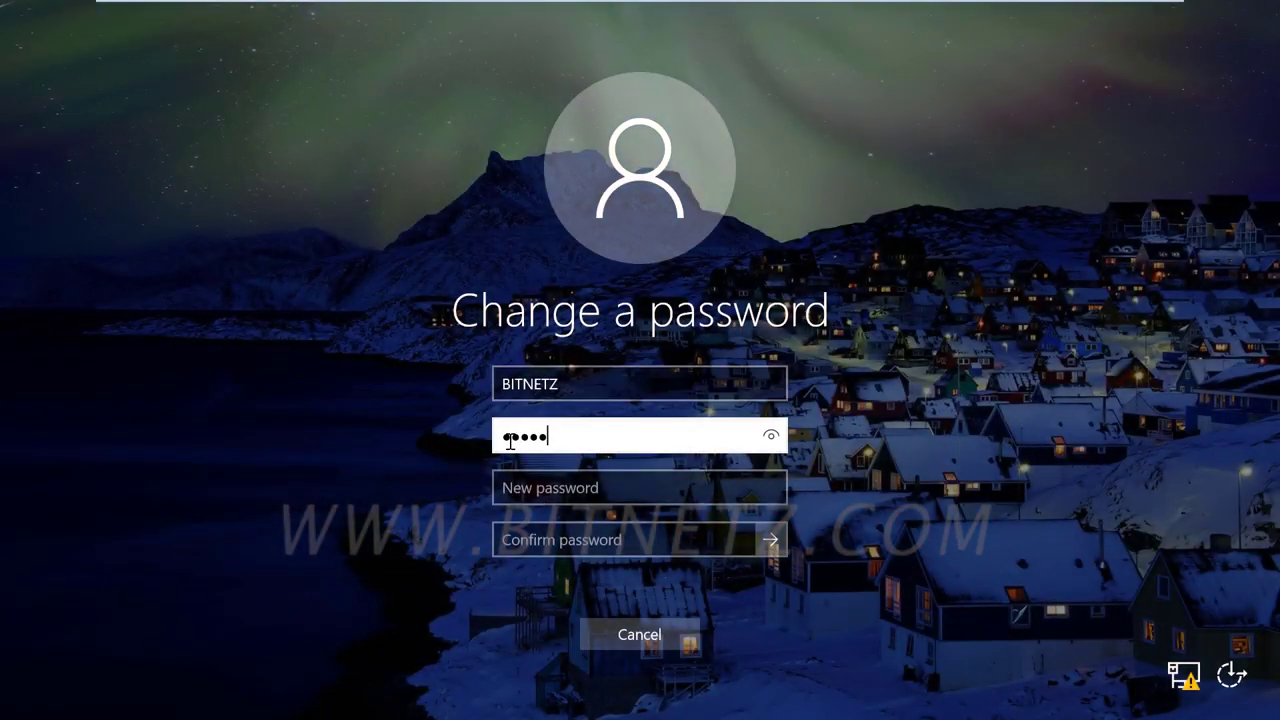
click(508, 486)
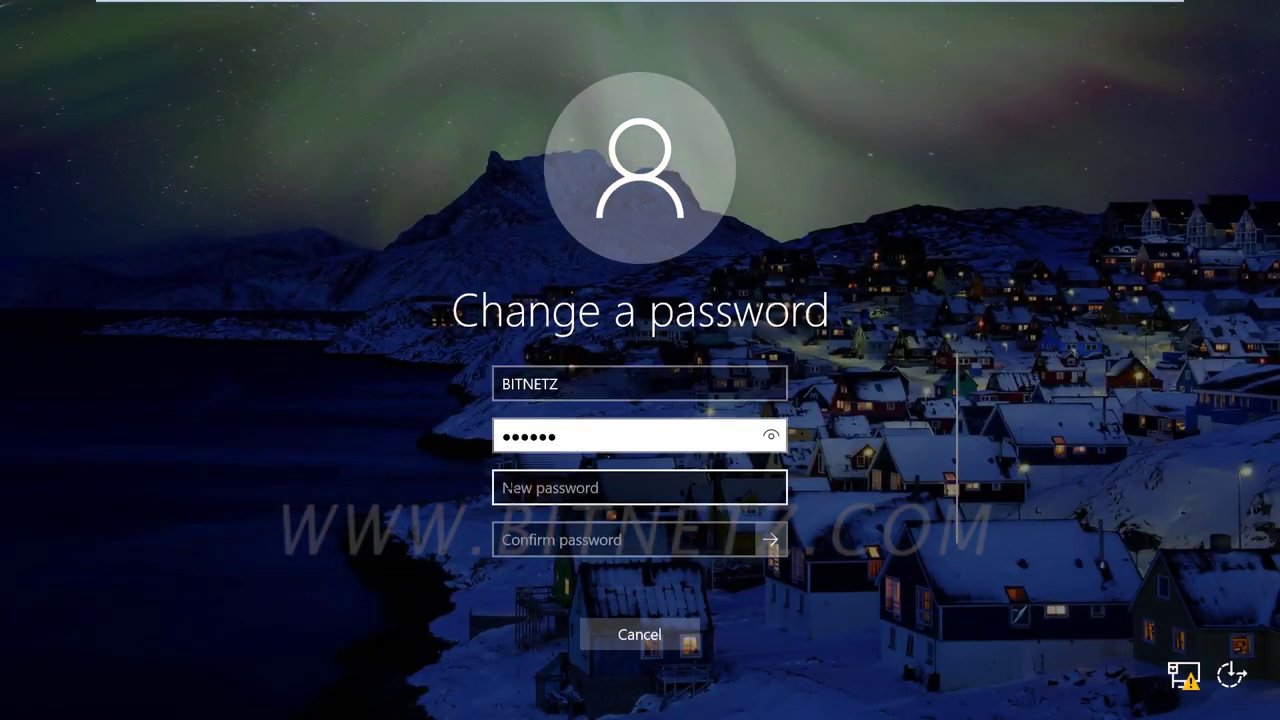
text(****)
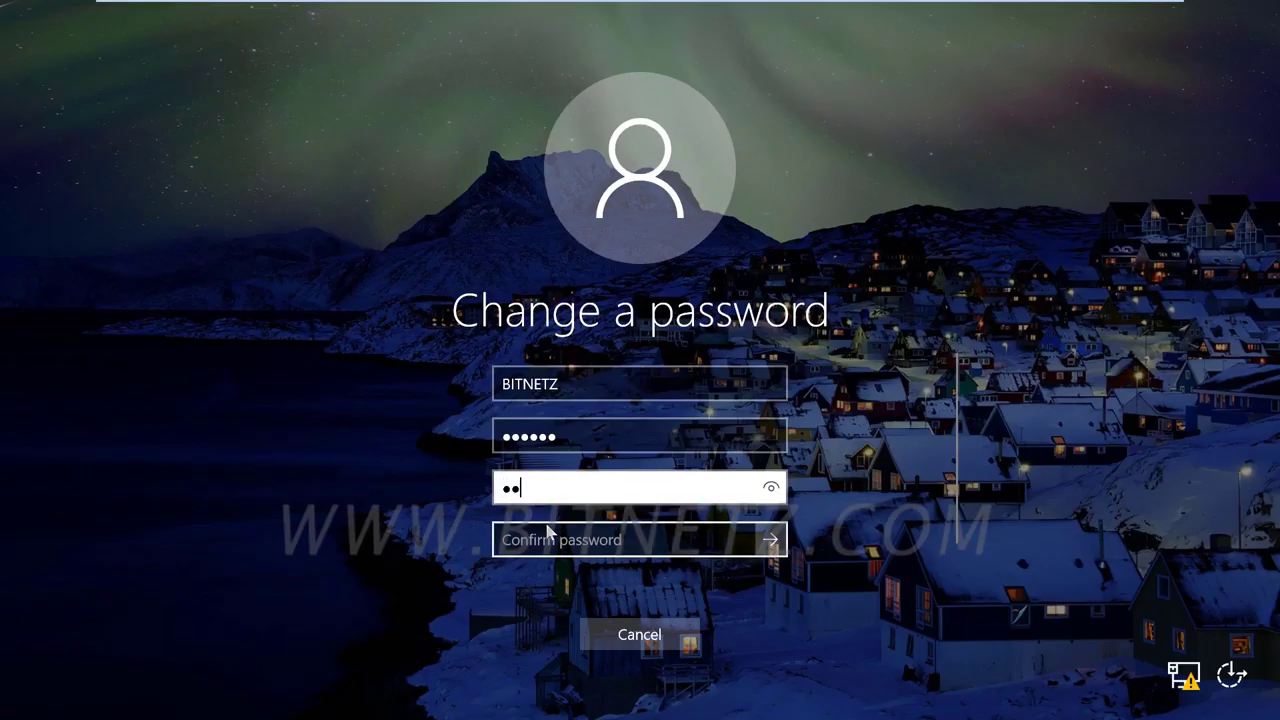
key(Escape)
click(637, 460)
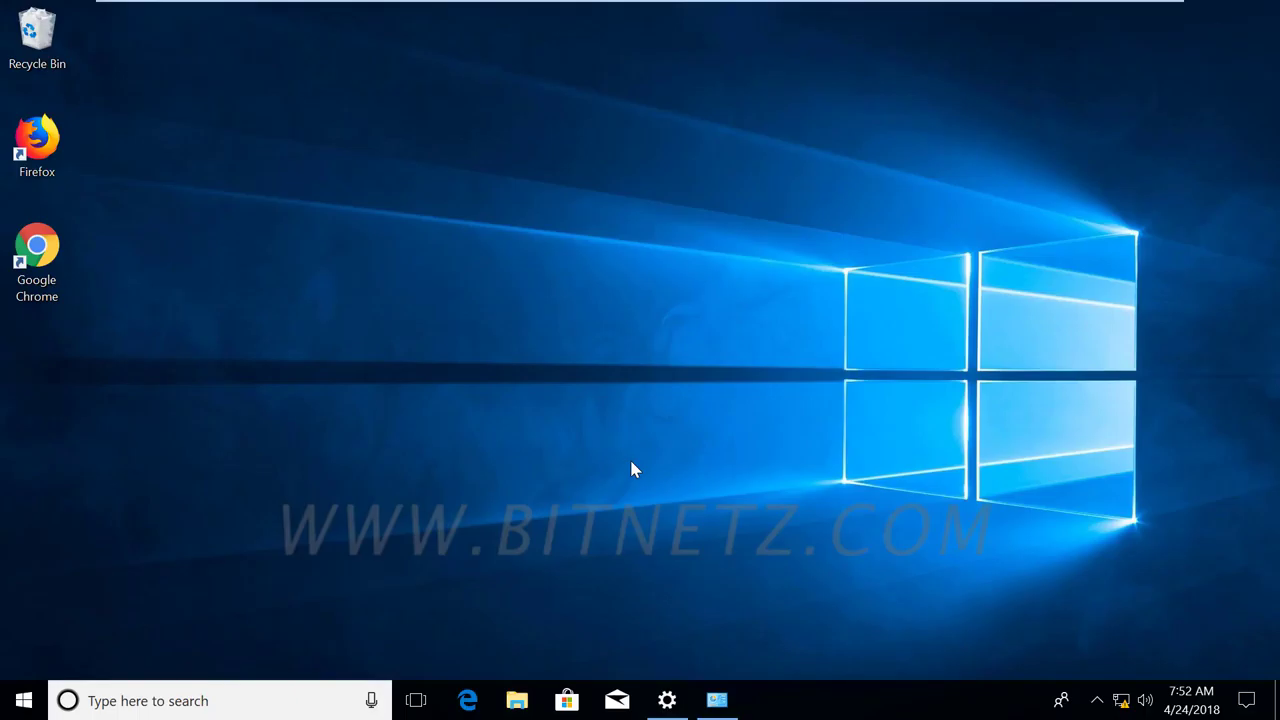
In Sign-in options, start adding a PIN and verify it with the account password.
click(667, 703)
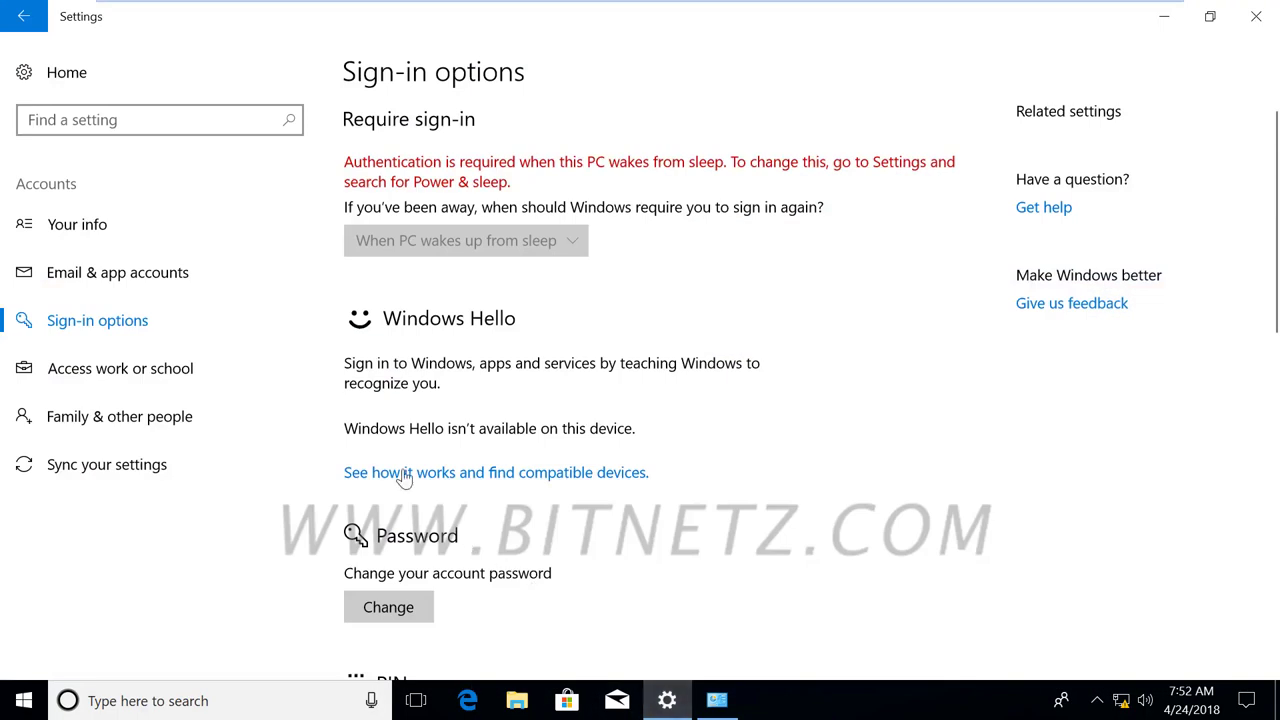
scroll(488, 454, down, 2)
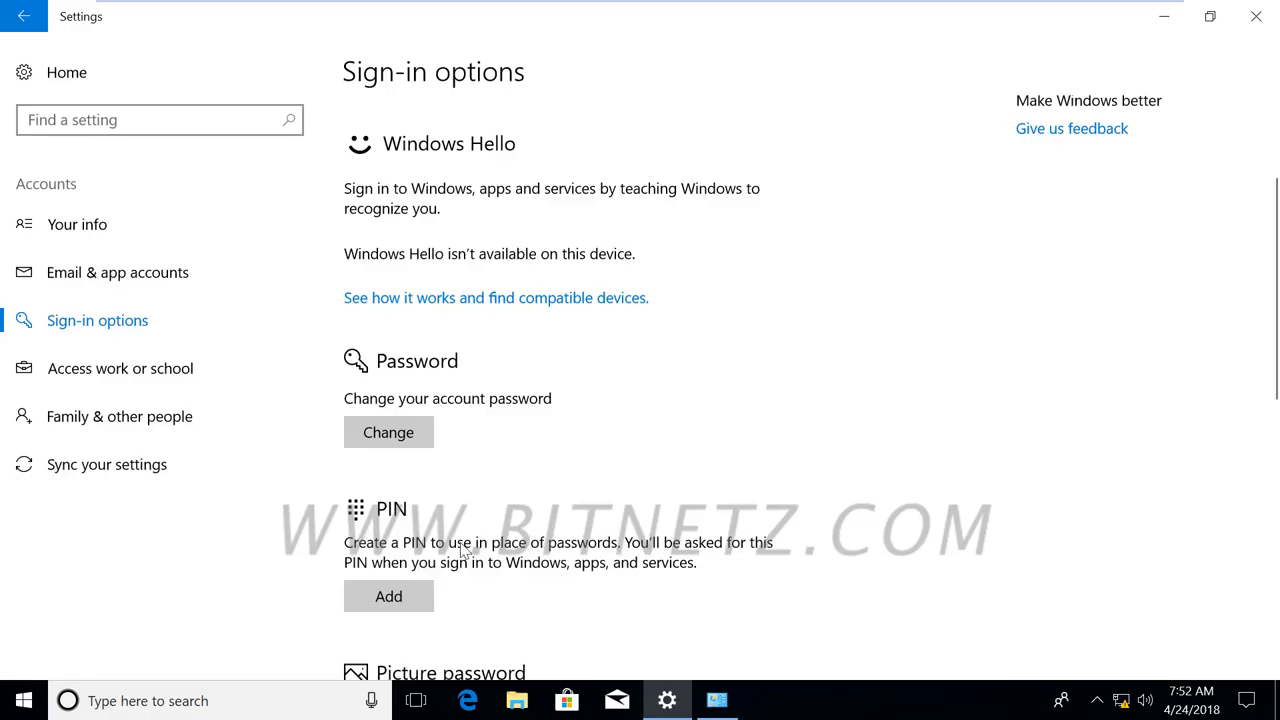
click(384, 594)
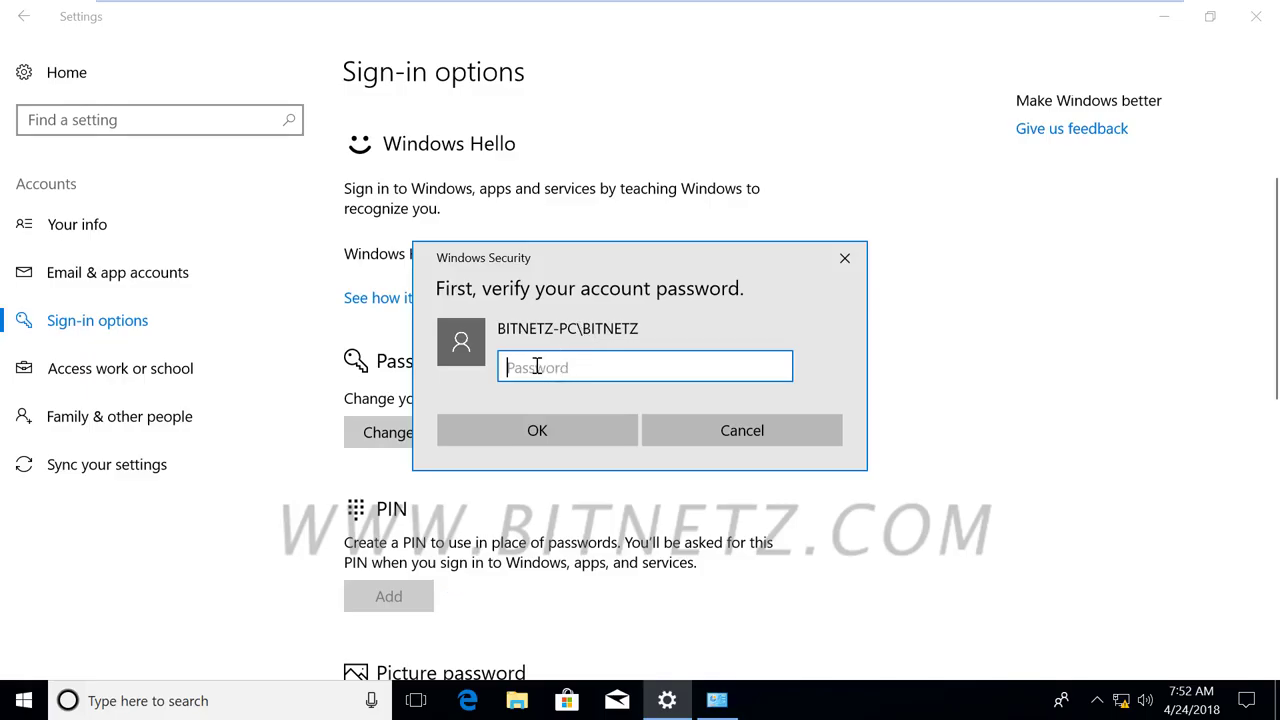
text(******)
click(563, 437)
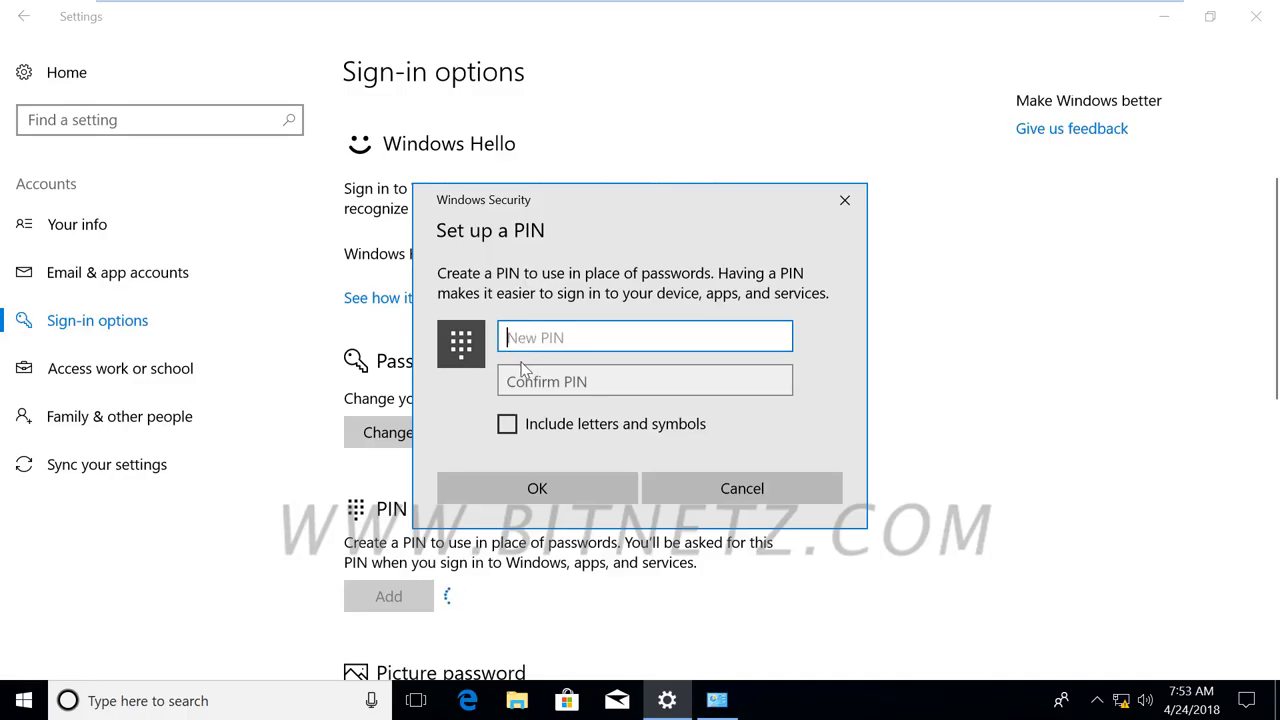
Enter and confirm a four-digit PIN, keep 'Include letters and symbols' unchecked, and save it.
text(1234)
click(521, 384)
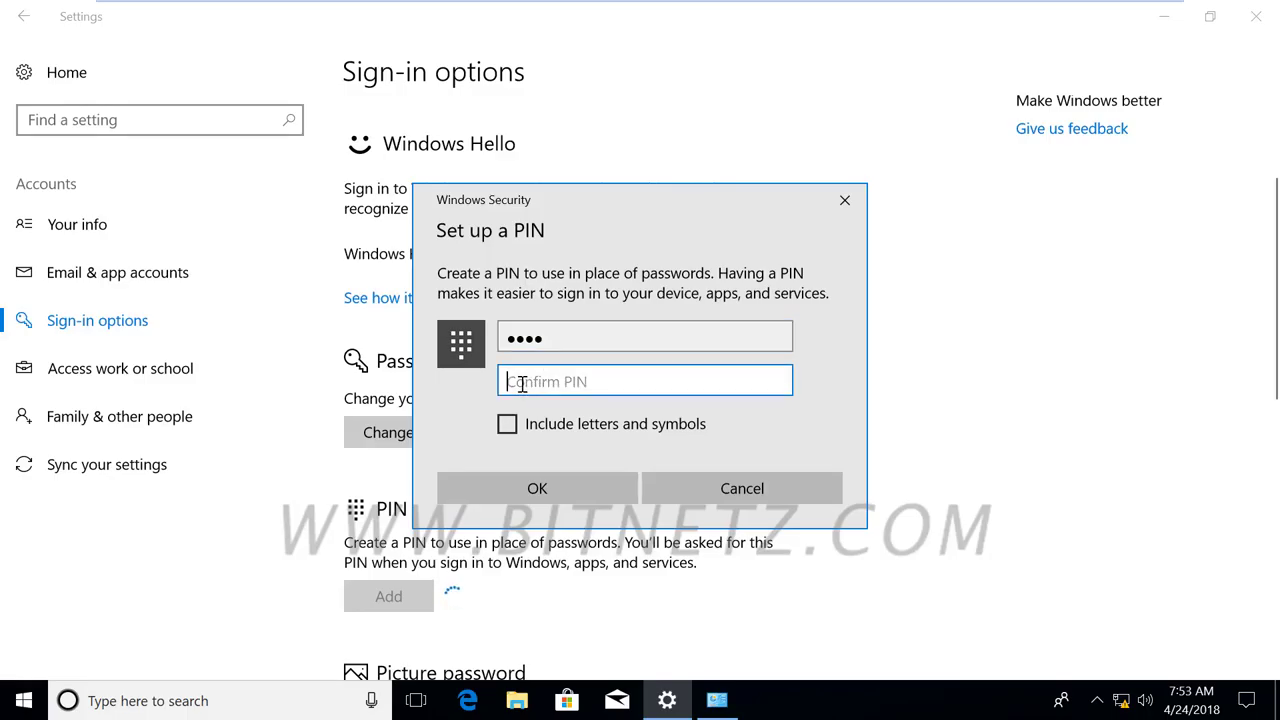
text(1234)
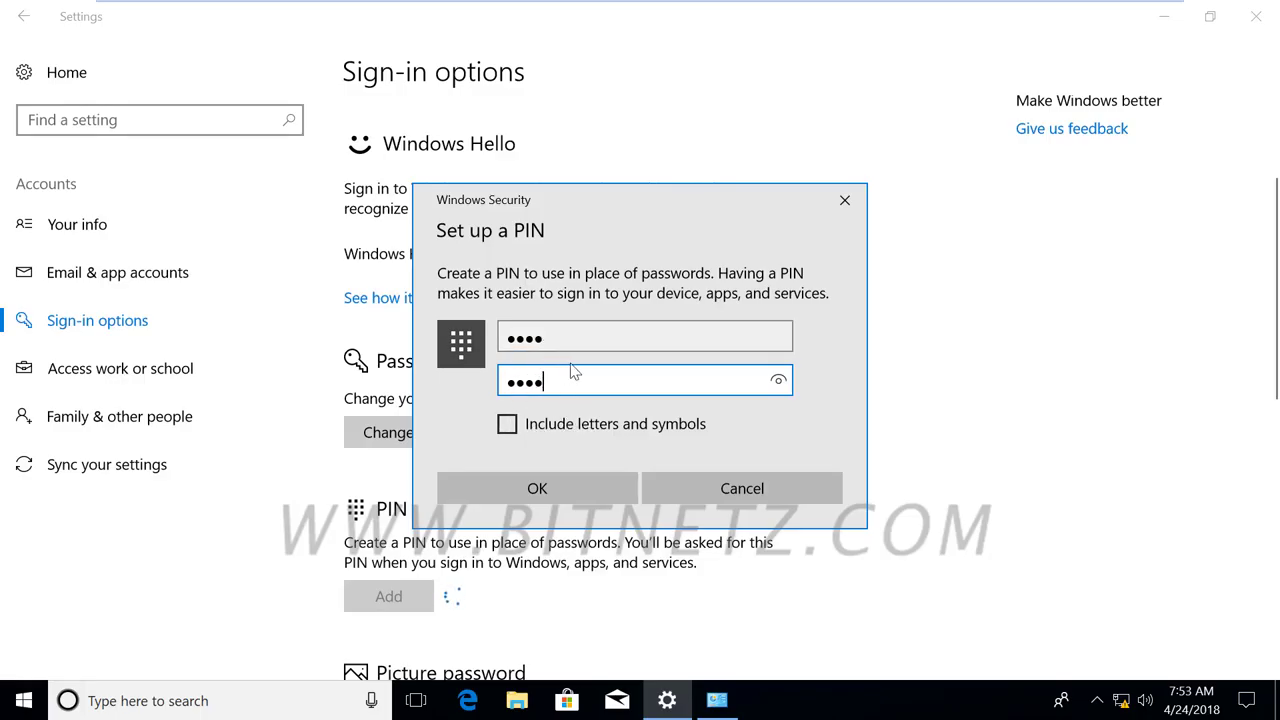
drag(552, 383, 461, 387)
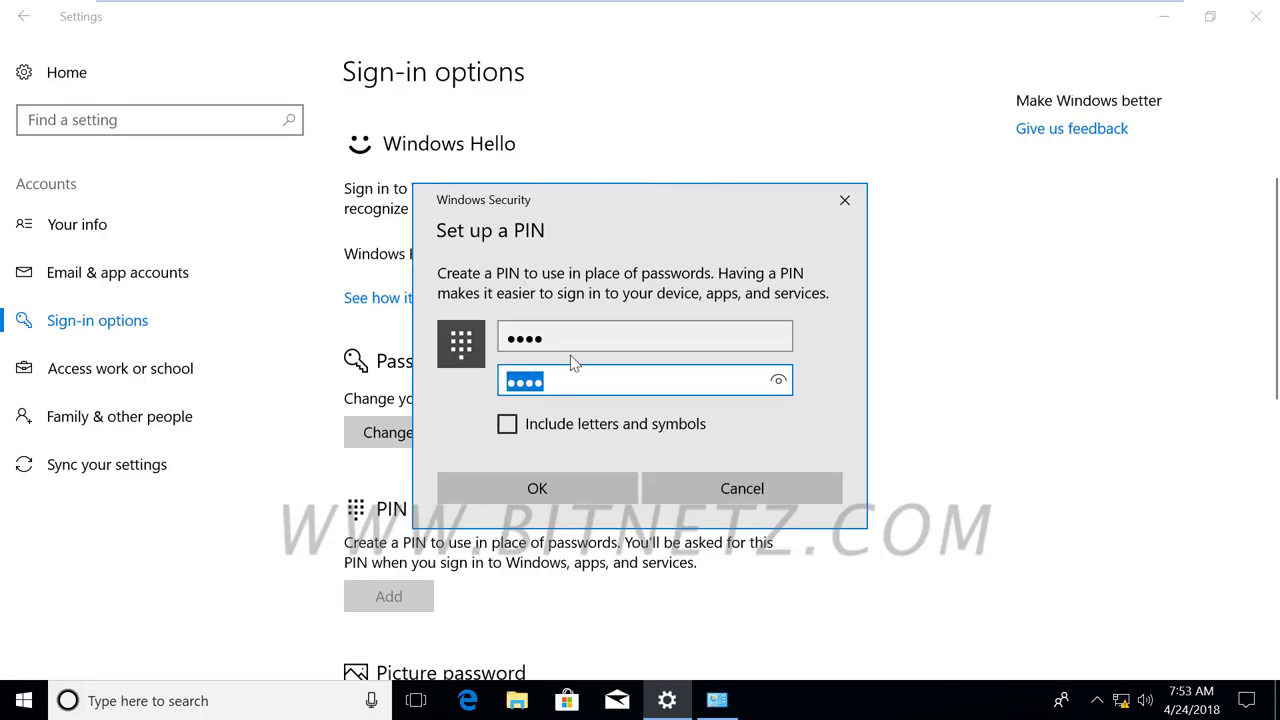
click(497, 340)
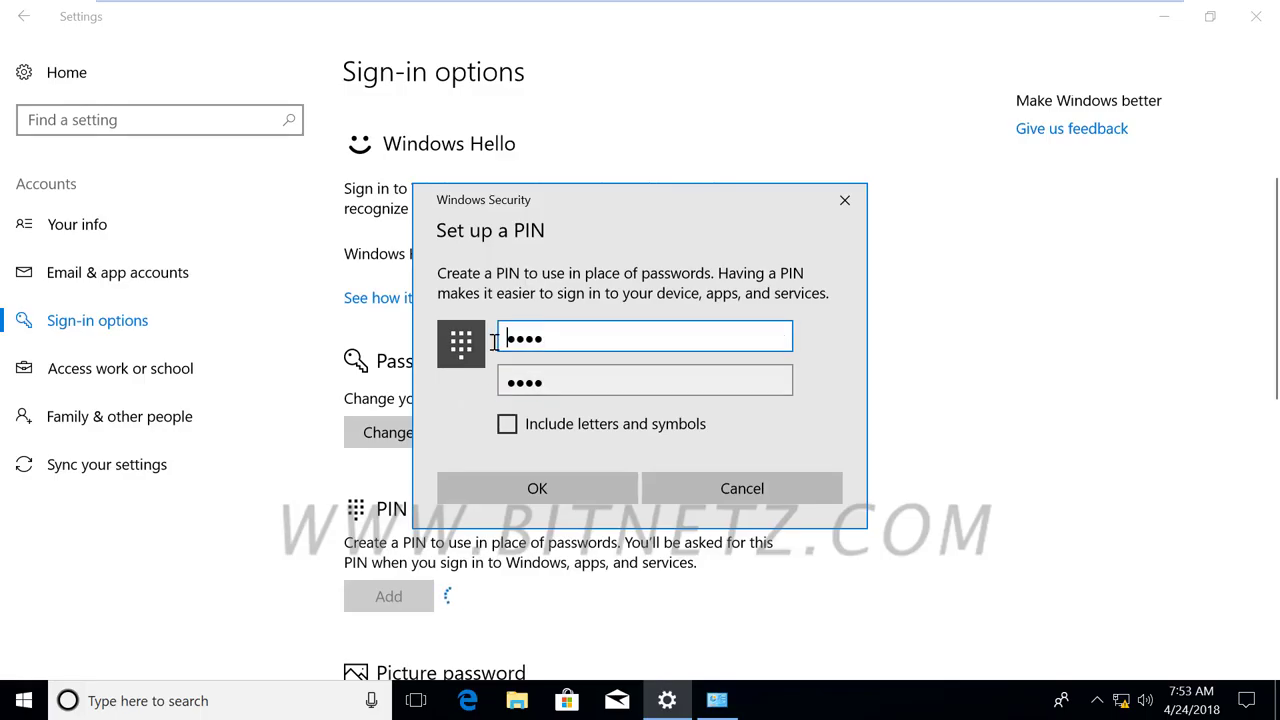
click(507, 425)
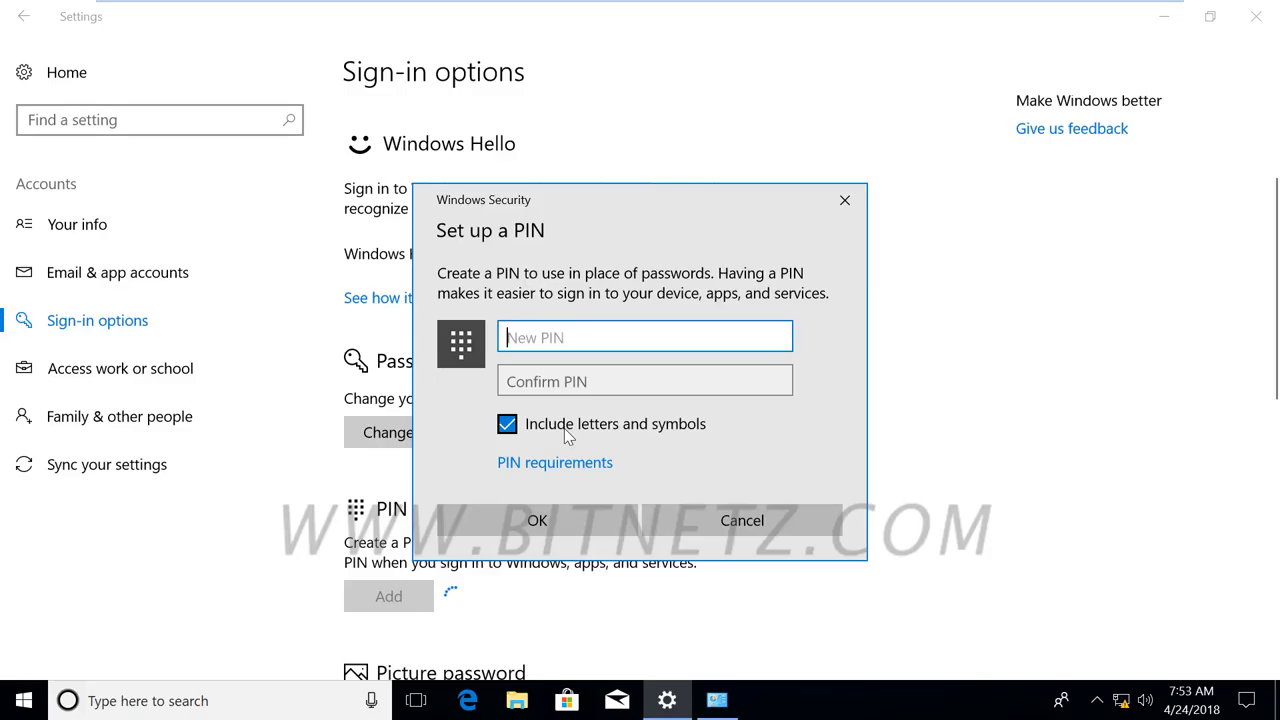
click(510, 429)
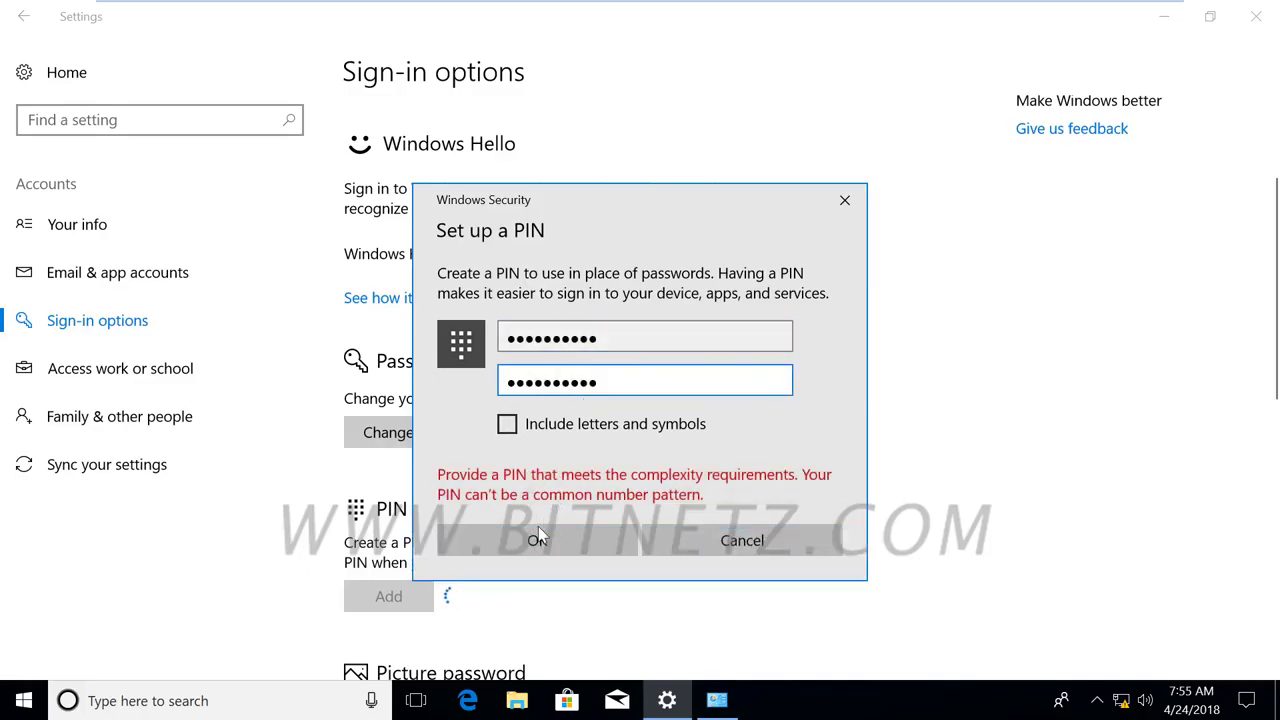
click(536, 537)
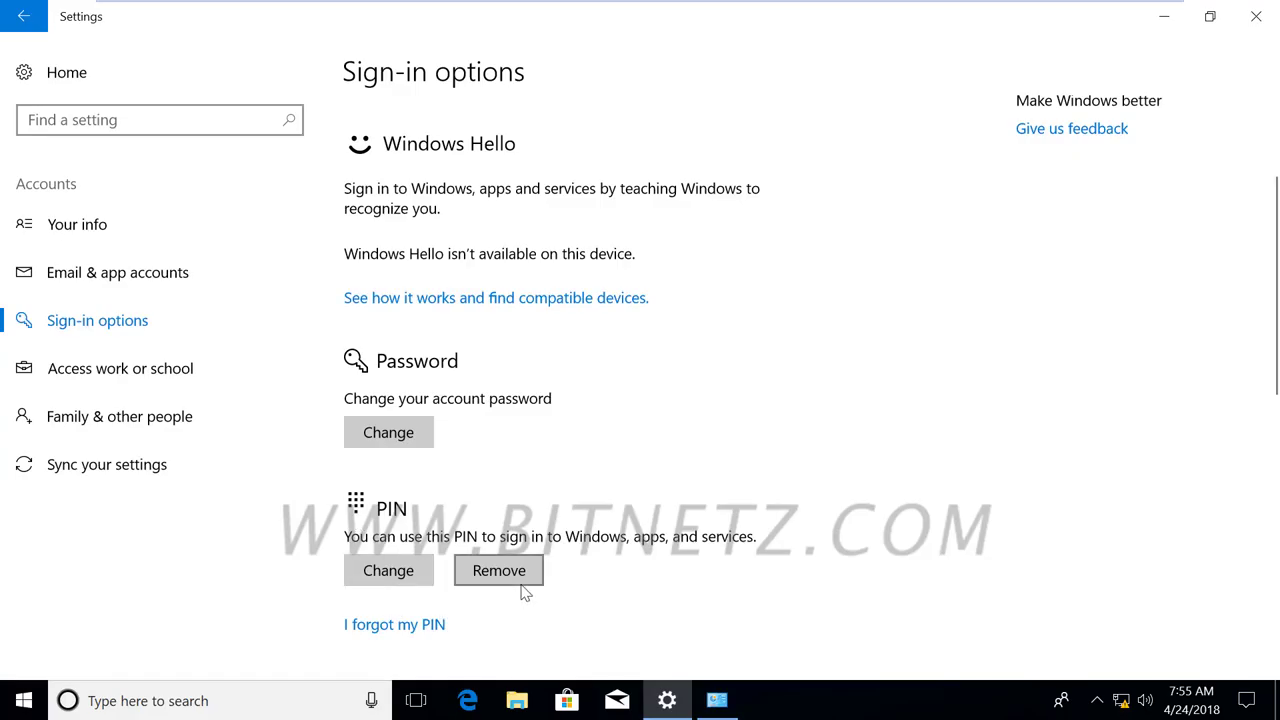
Abandon the Change PIN dialog, then reset the PIN through 'I forgot my PIN' using the account password.
click(410, 578)
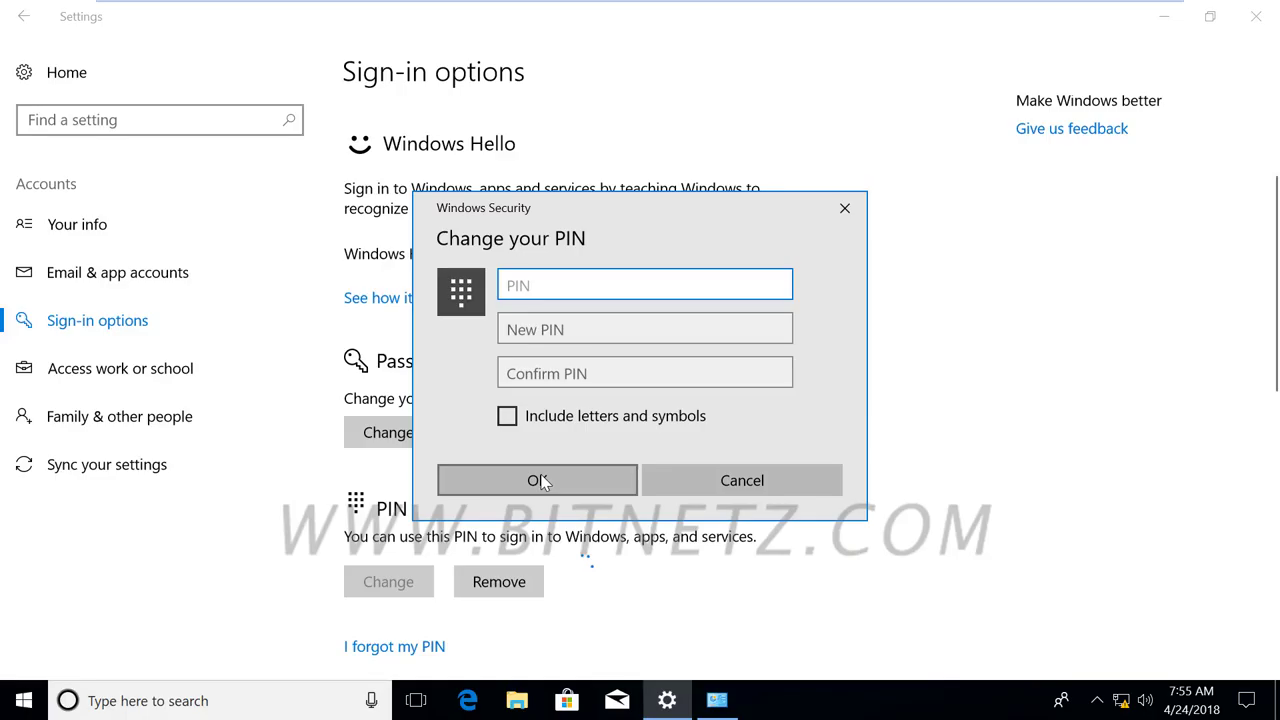
click(772, 474)
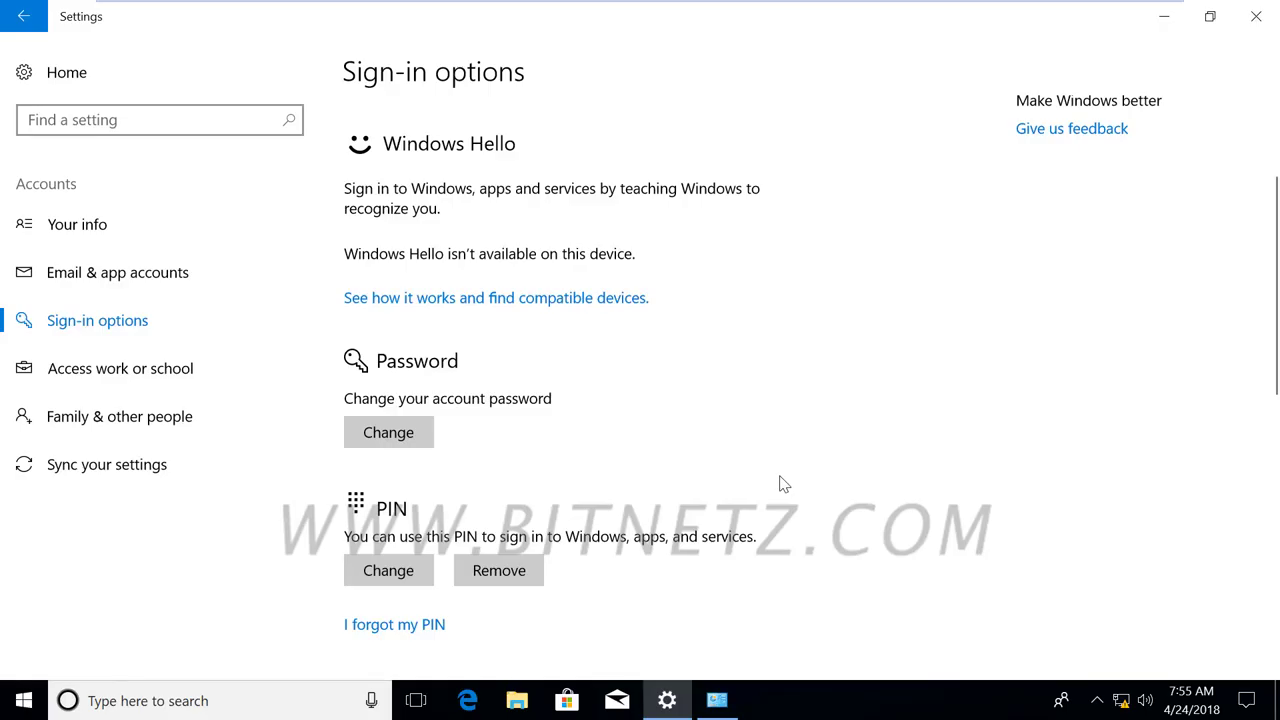
scroll(784, 484, down, 3)
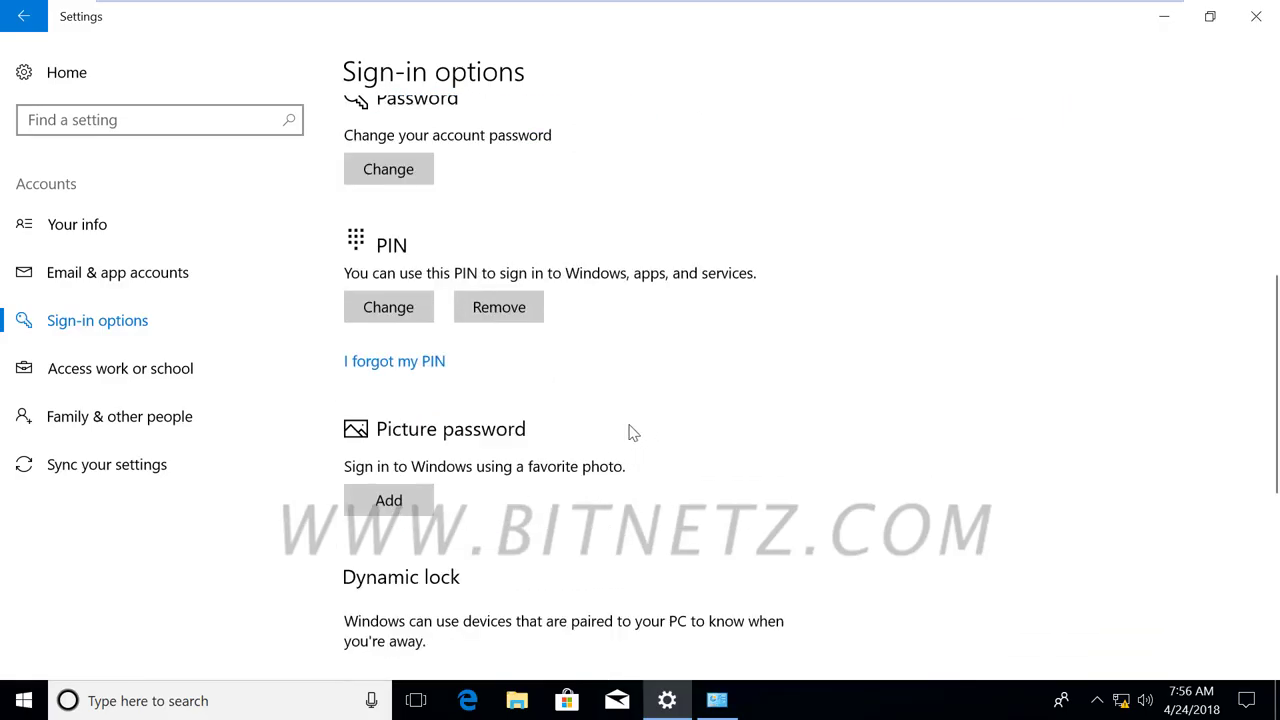
click(416, 365)
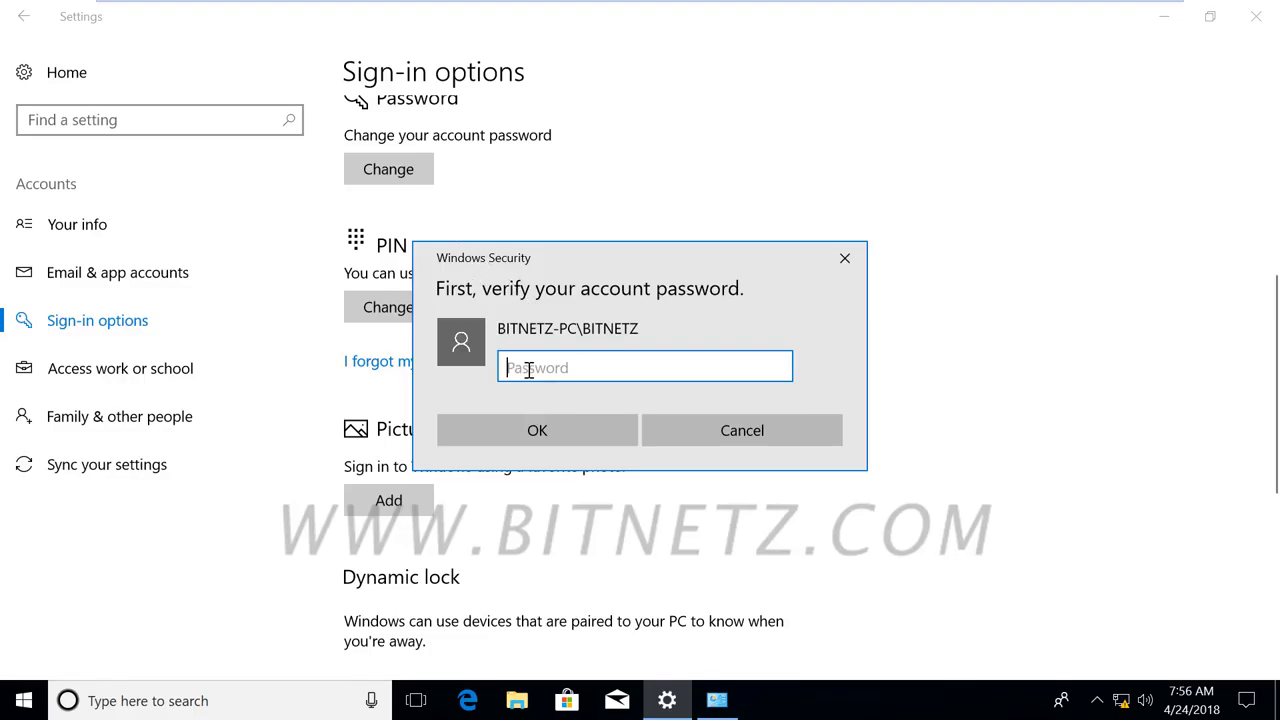
text(••••••)
click(508, 430)
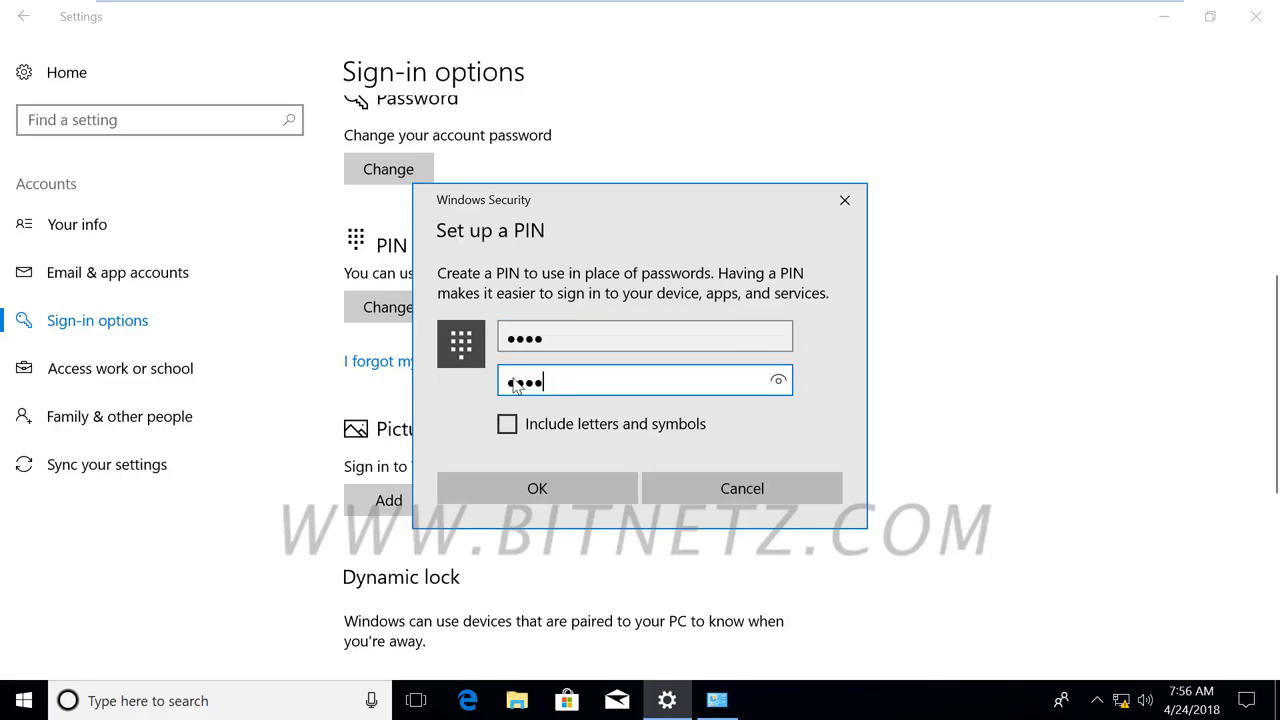
click(540, 496)
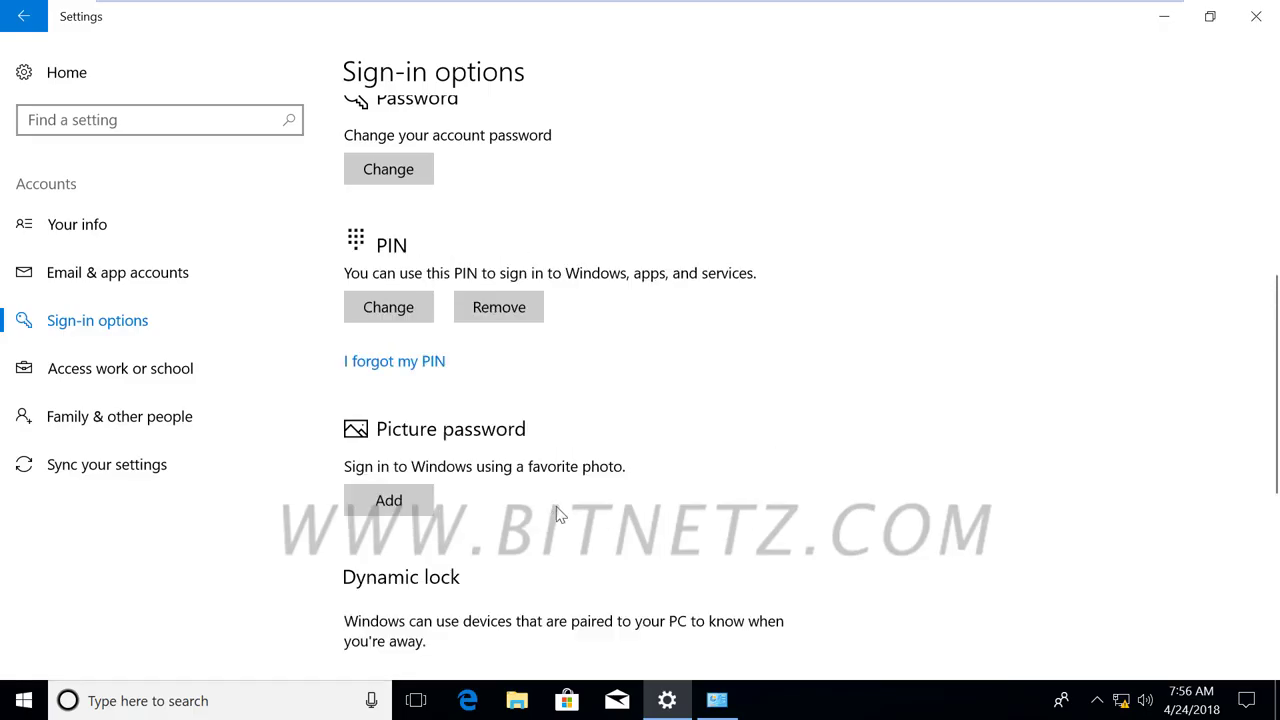
Add a picture password under Sign-in options and verify it with the account password.
scroll(563, 516, down, 1)
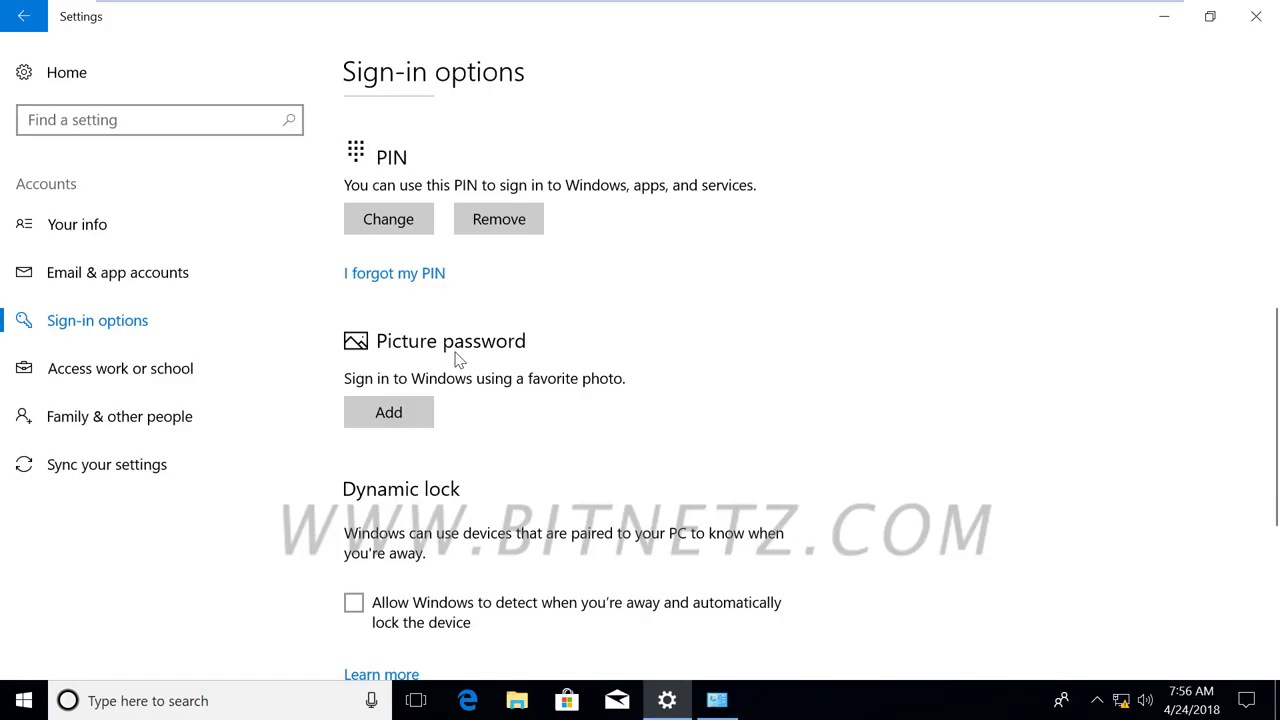
click(387, 418)
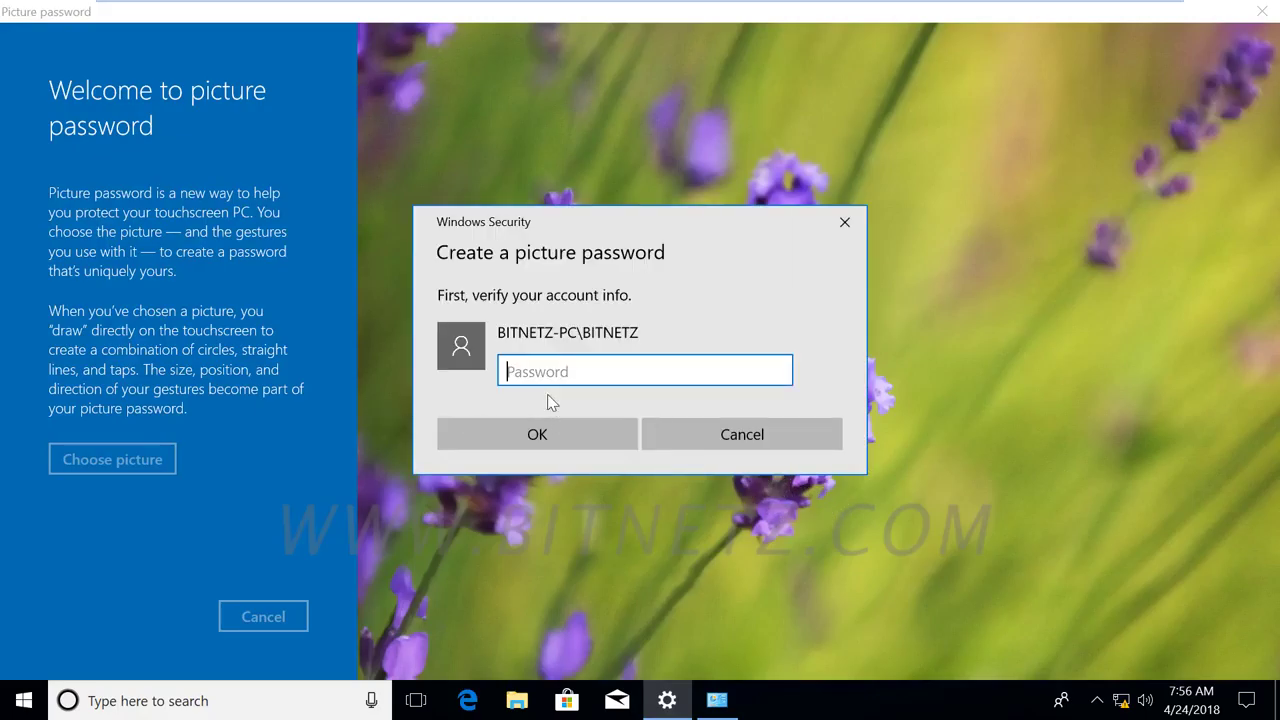
text(•••••)
click(545, 442)
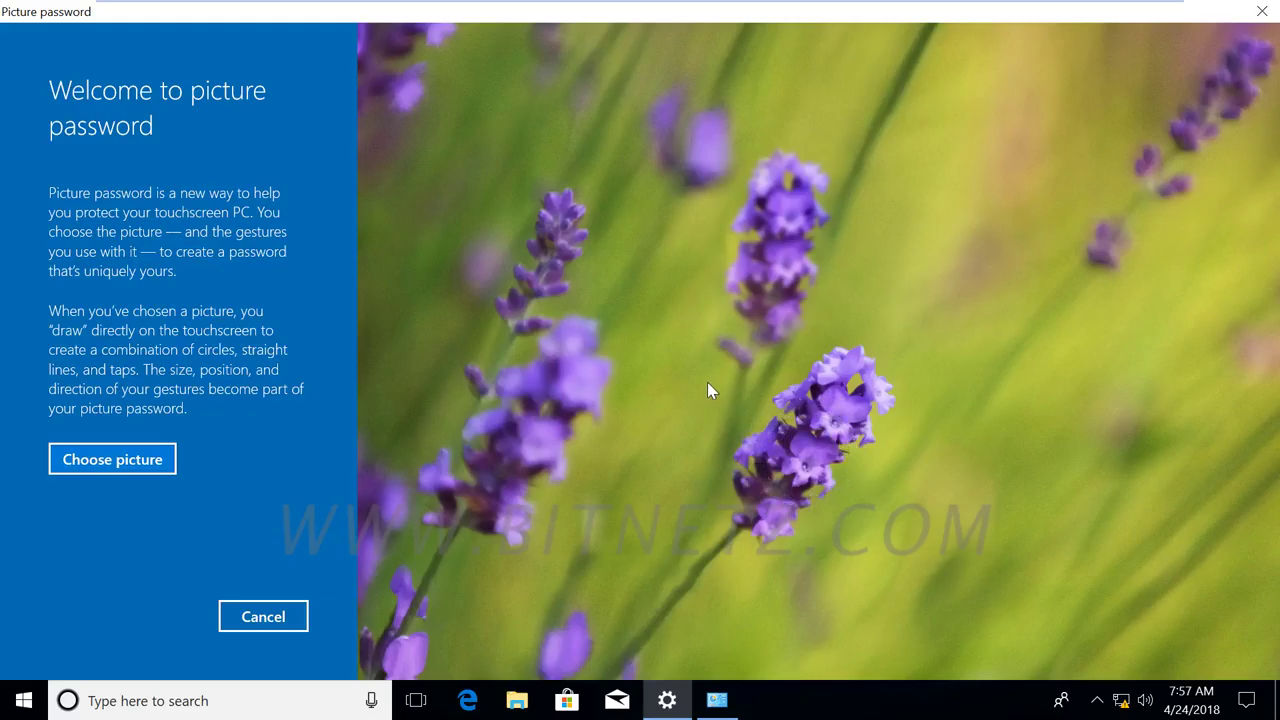
Load img1.jpg from C:\Windows\Web\Wallpaper\Windows 10 and accept the beach picture as positioned.
click(121, 463)
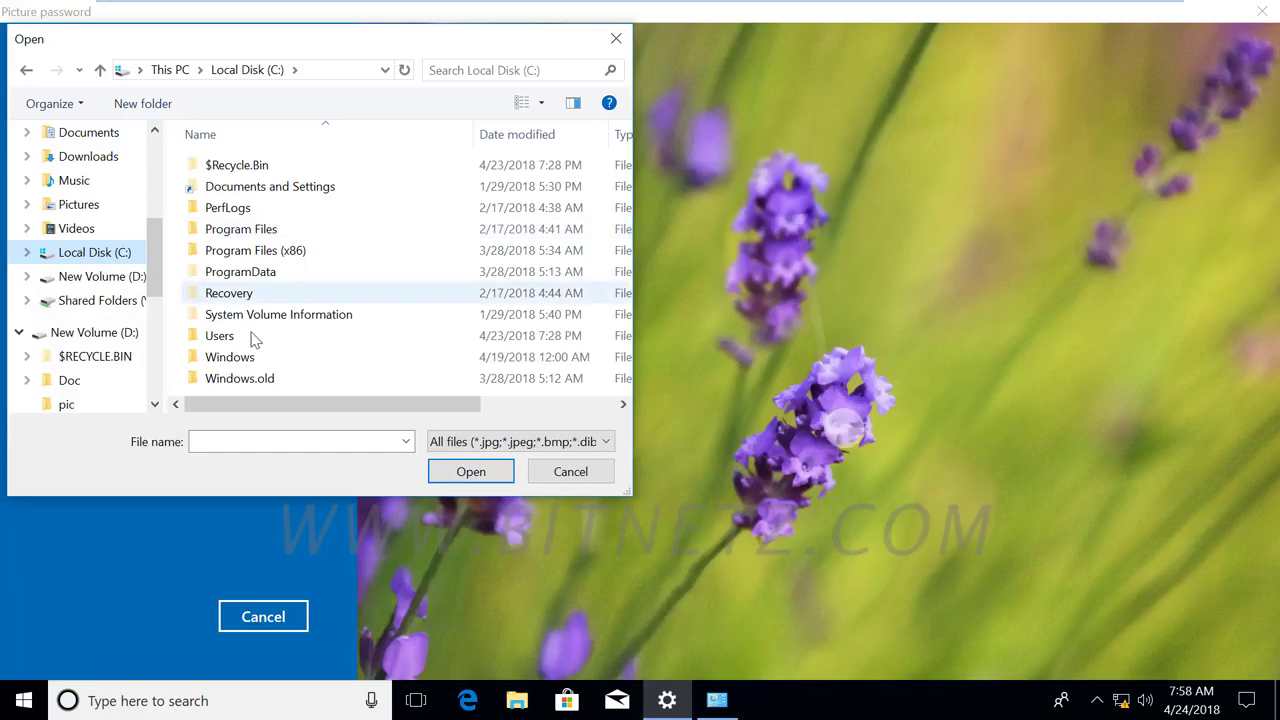
double_click(236, 360)
scroll(317, 302, down, 6)
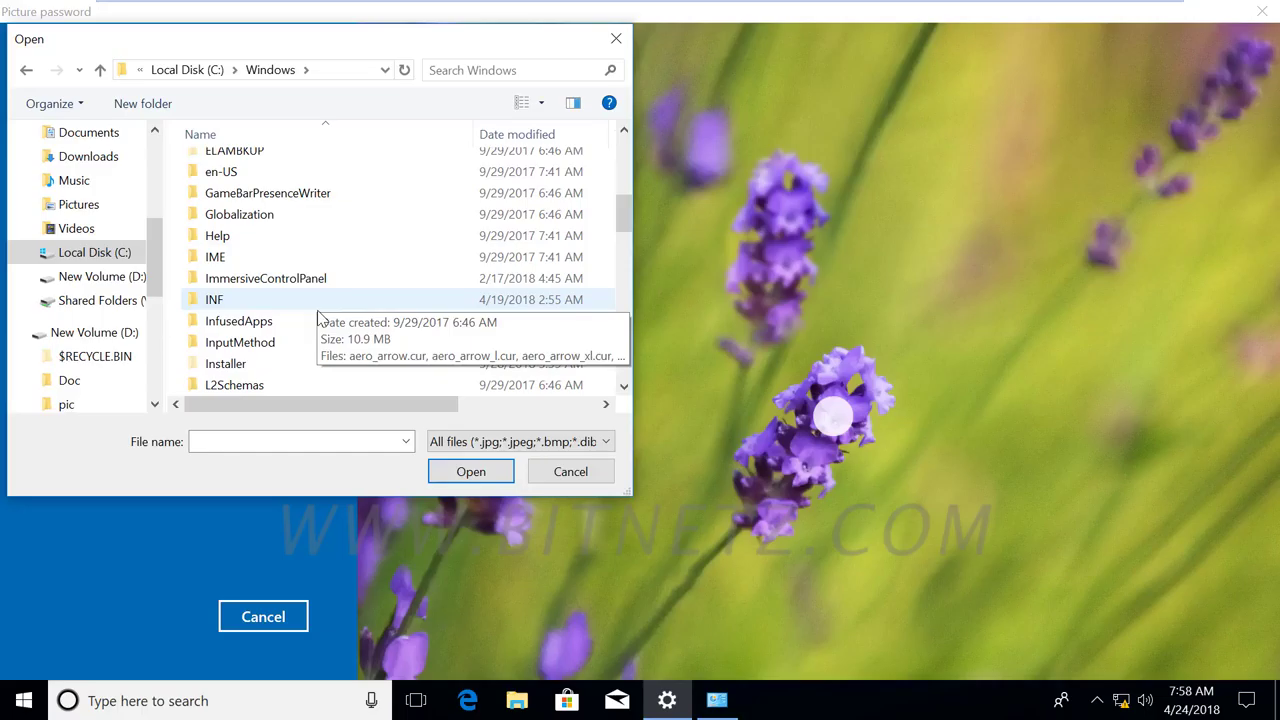
scroll(317, 318, down, 15)
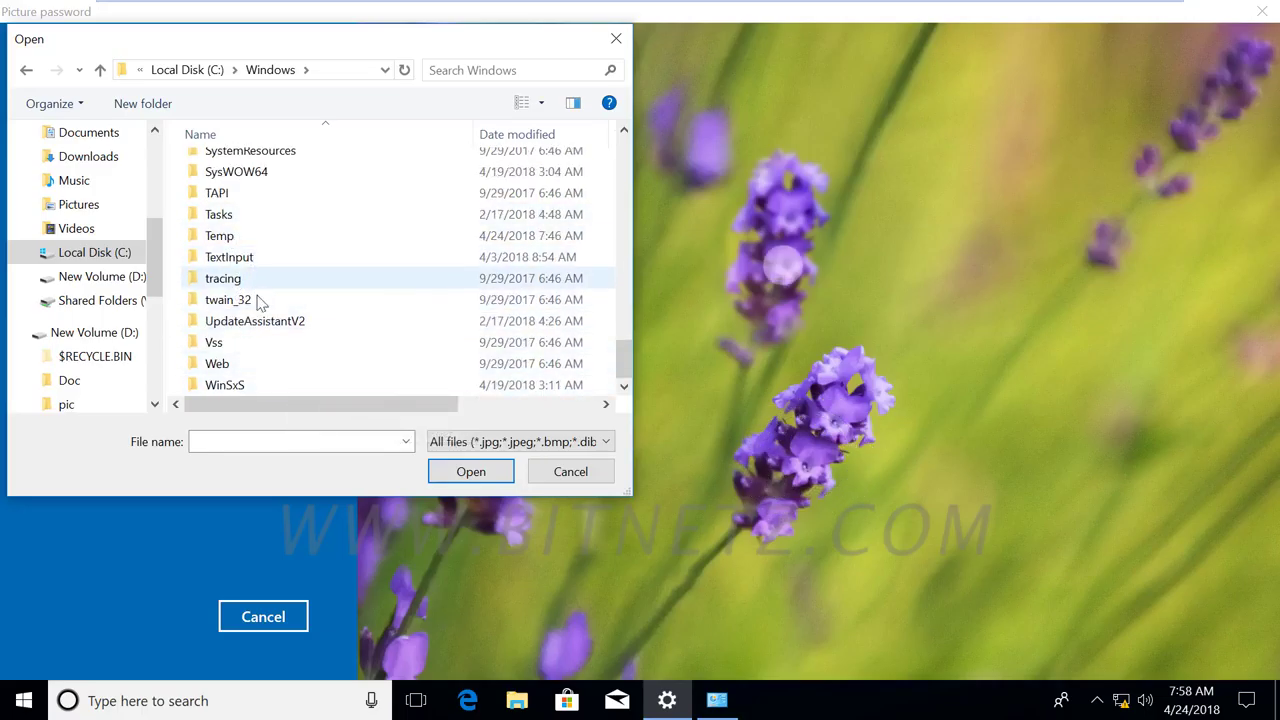
double_click(240, 365)
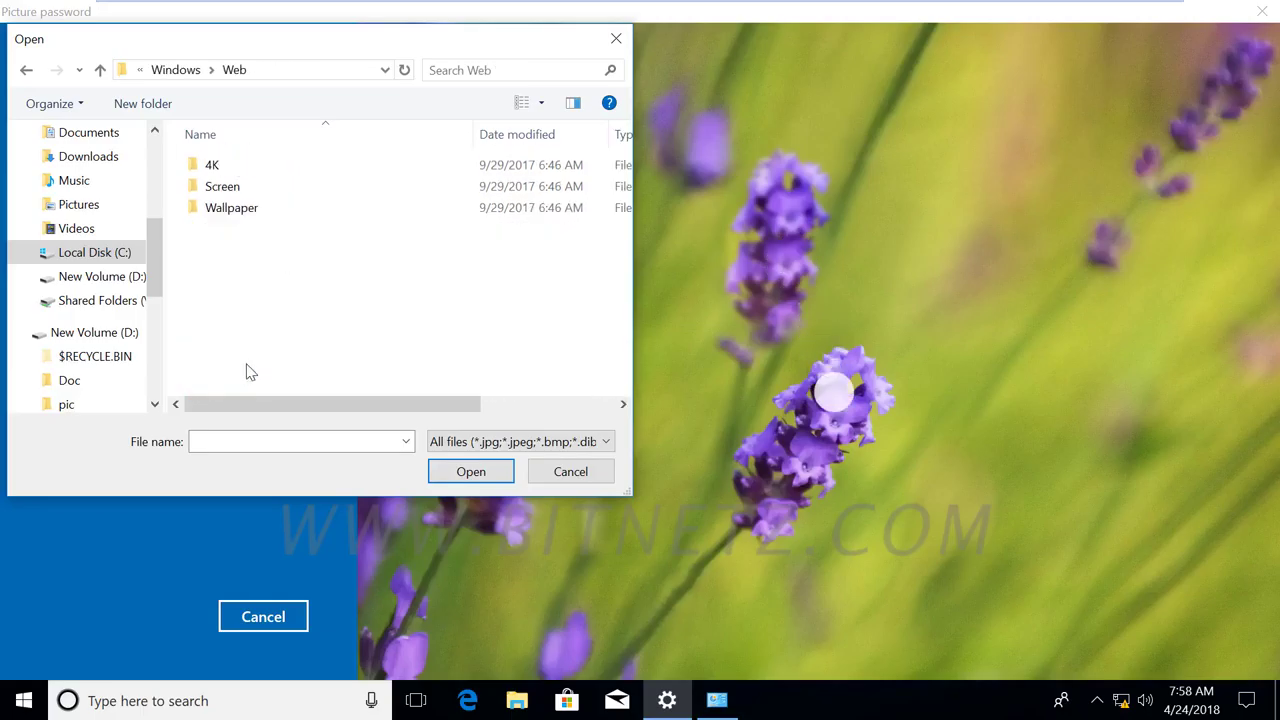
double_click(231, 212)
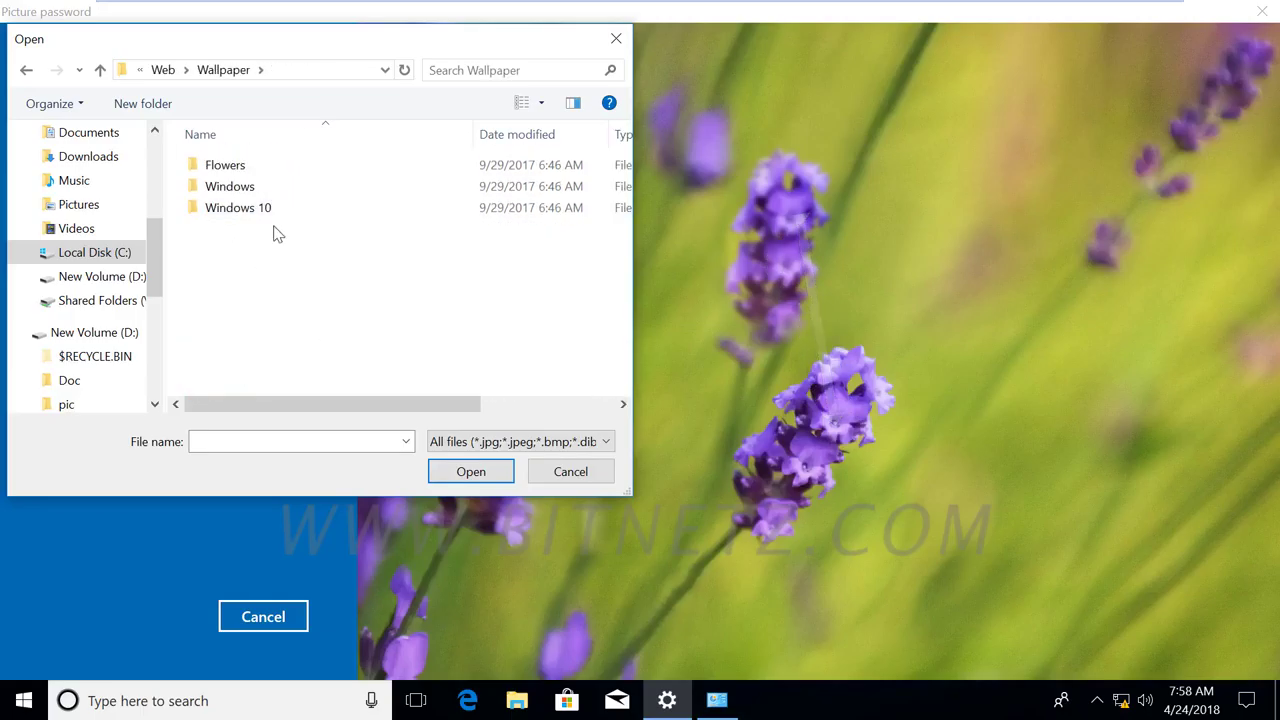
double_click(265, 210)
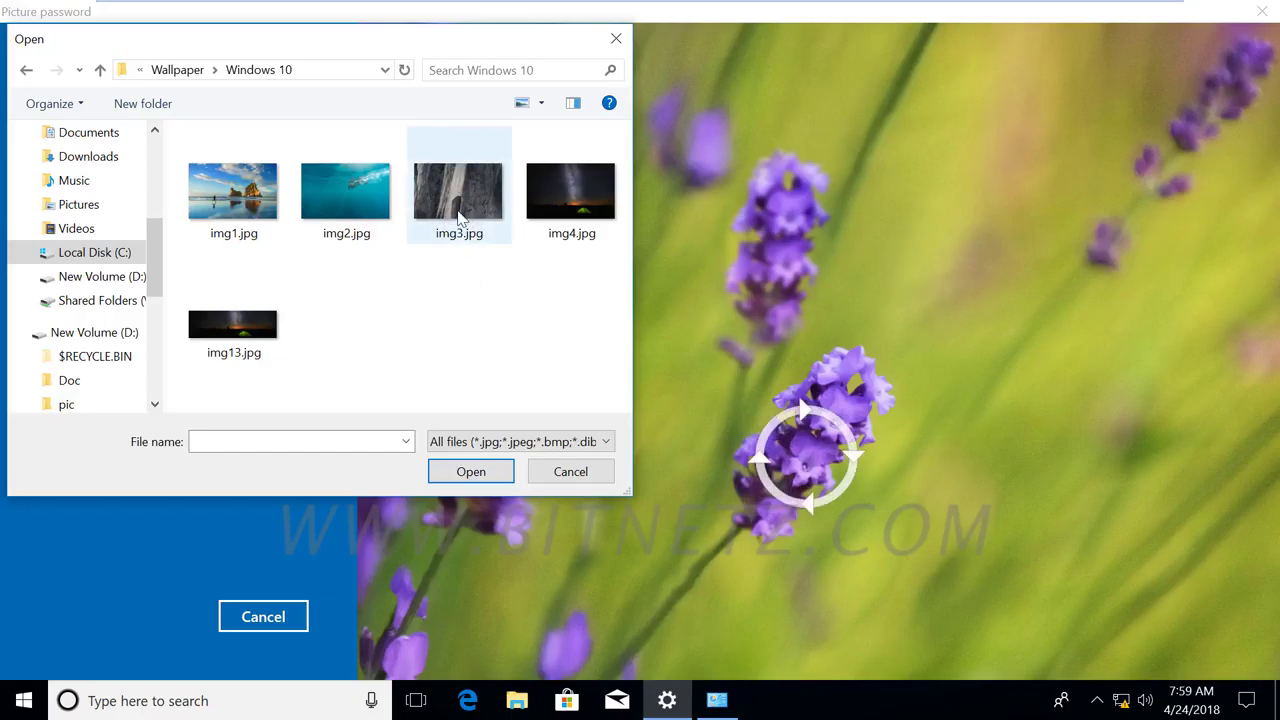
click(240, 205)
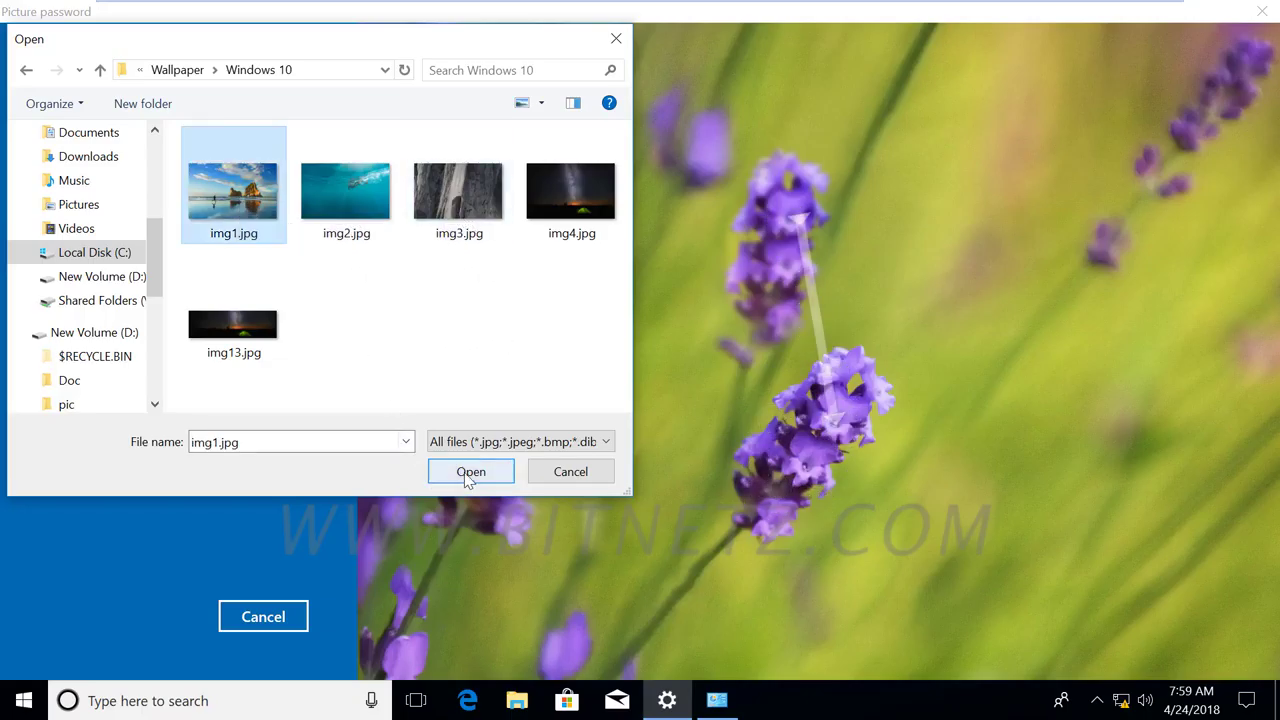
click(471, 472)
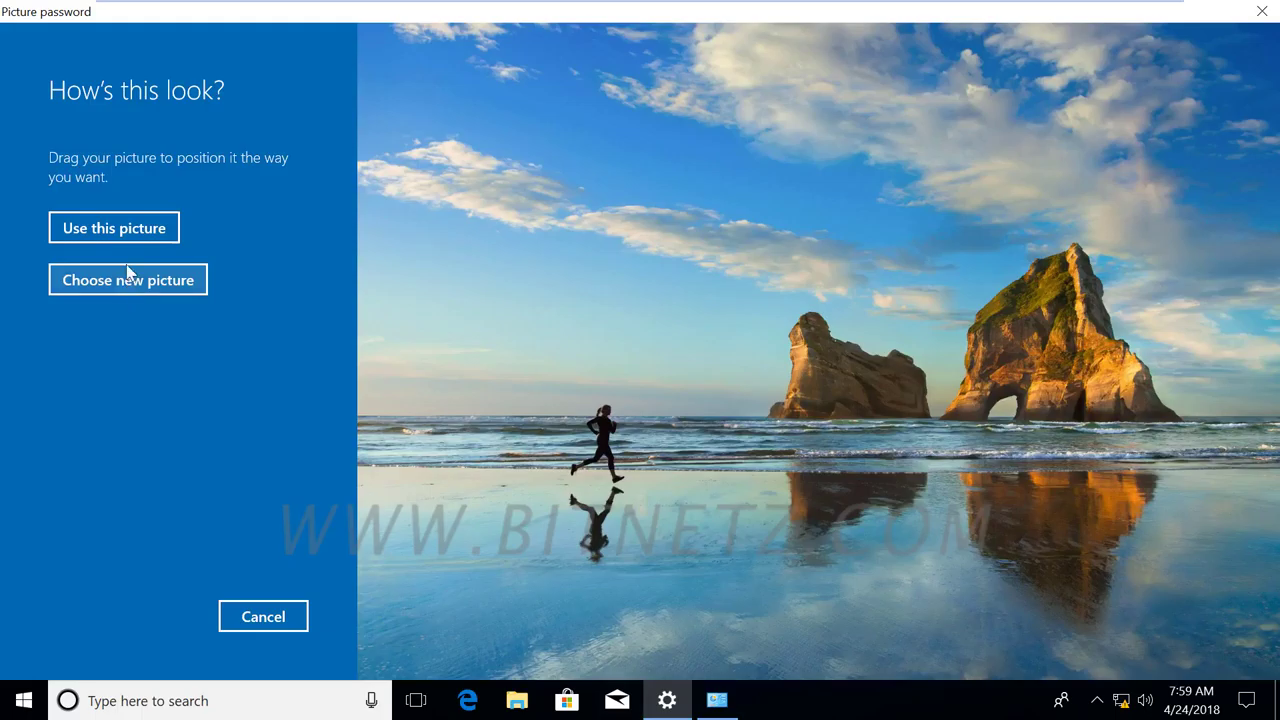
click(121, 233)
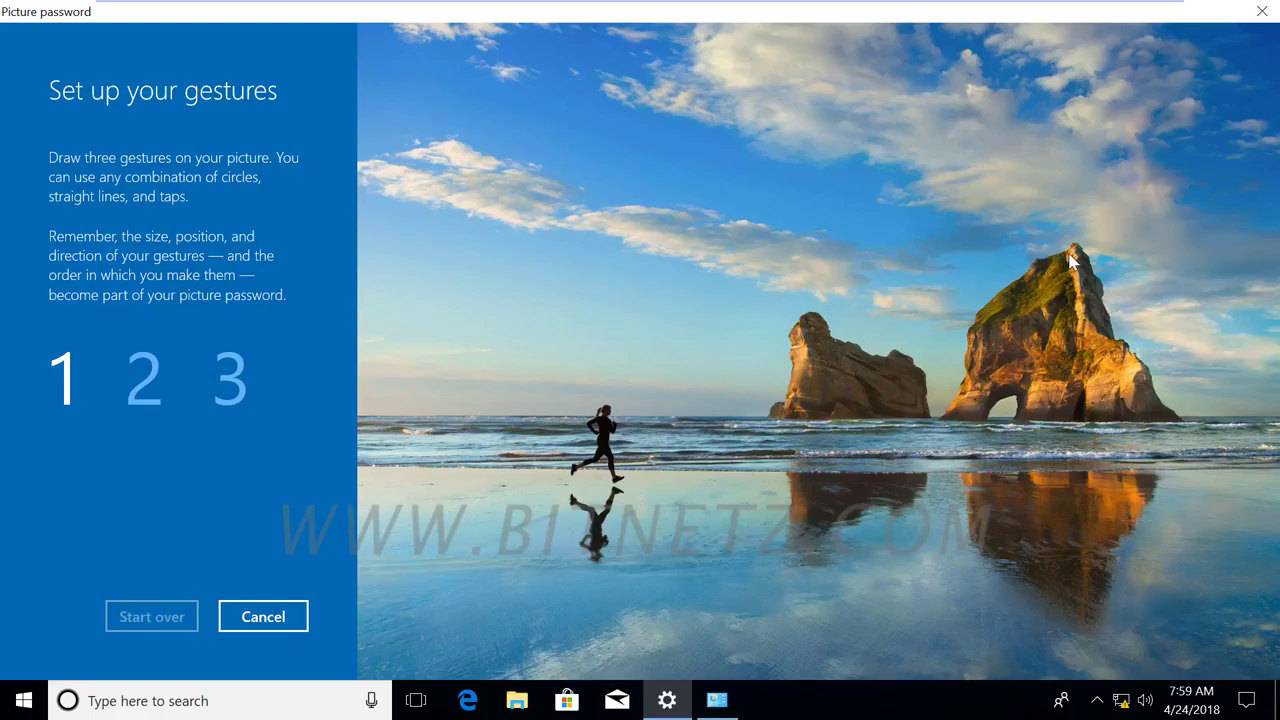
Draw a line to the rock peak, a circle at the arch and a beach tap, then repeat them.
drag(1080, 252, 1055, 512)
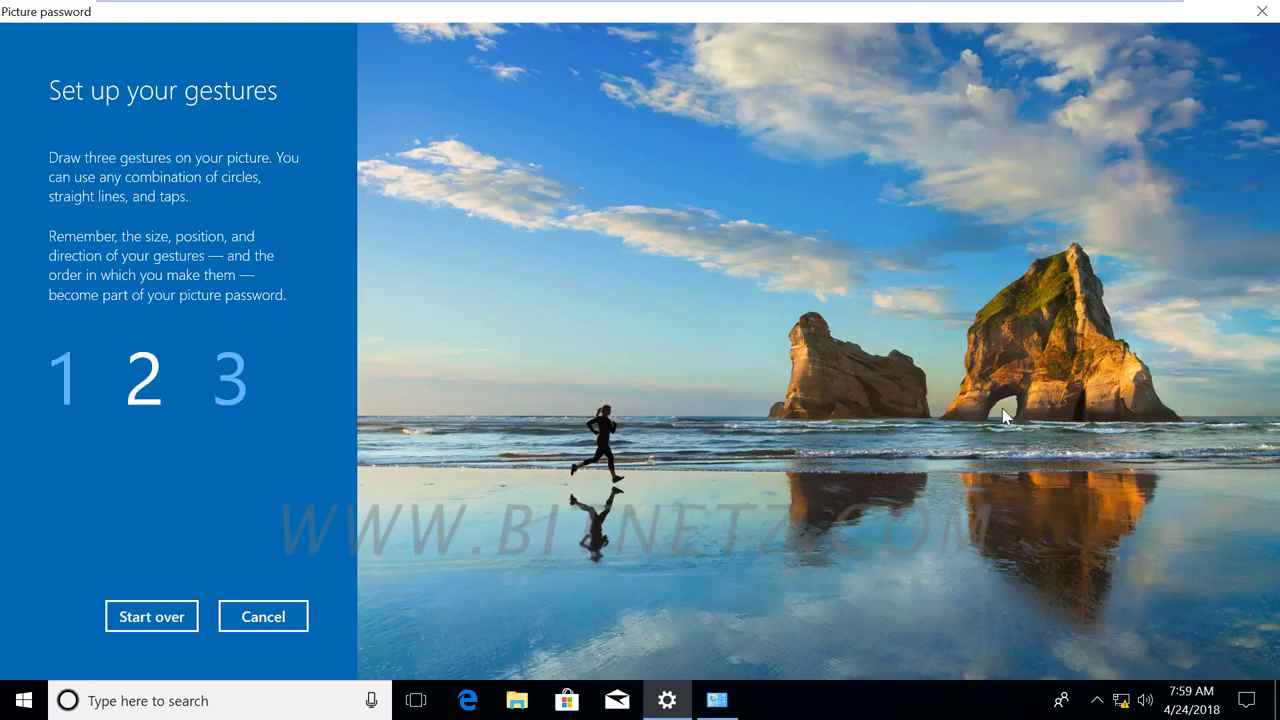
mouse_move(1000, 393)
mouse_down()
mouse_move(1020, 405)
mouse_move(996, 410)
mouse_up()
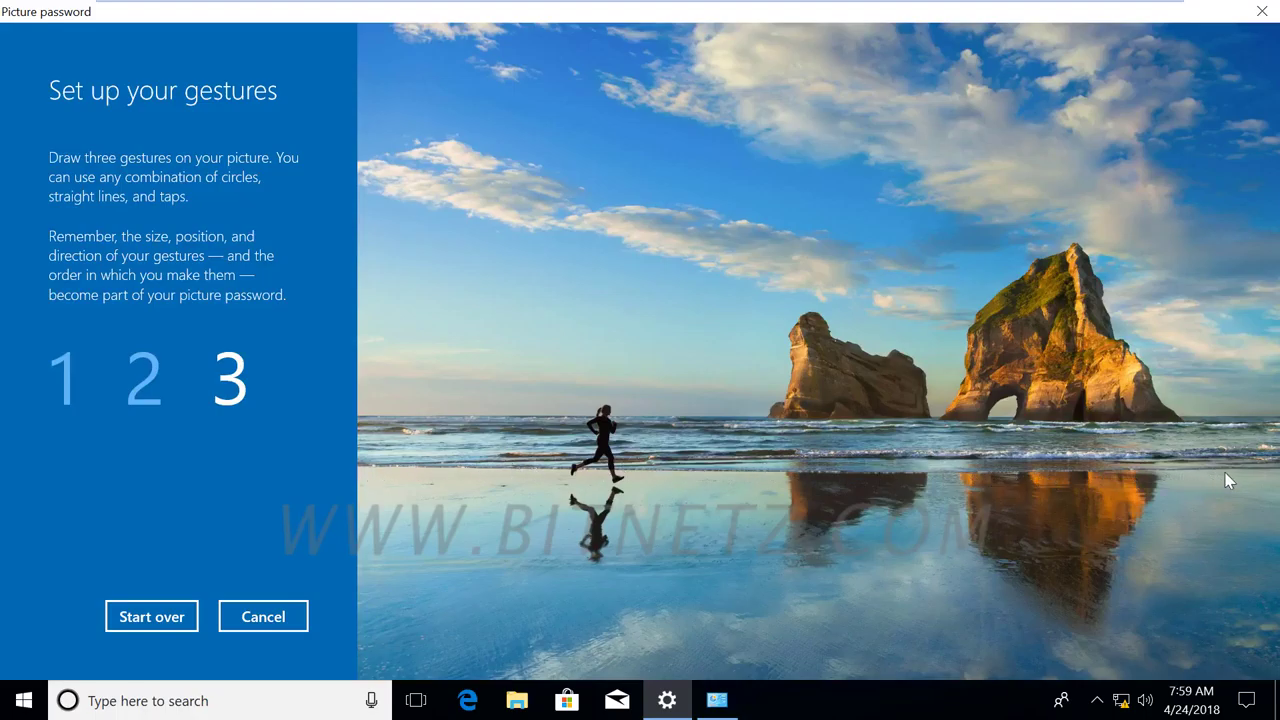
click(1119, 551)
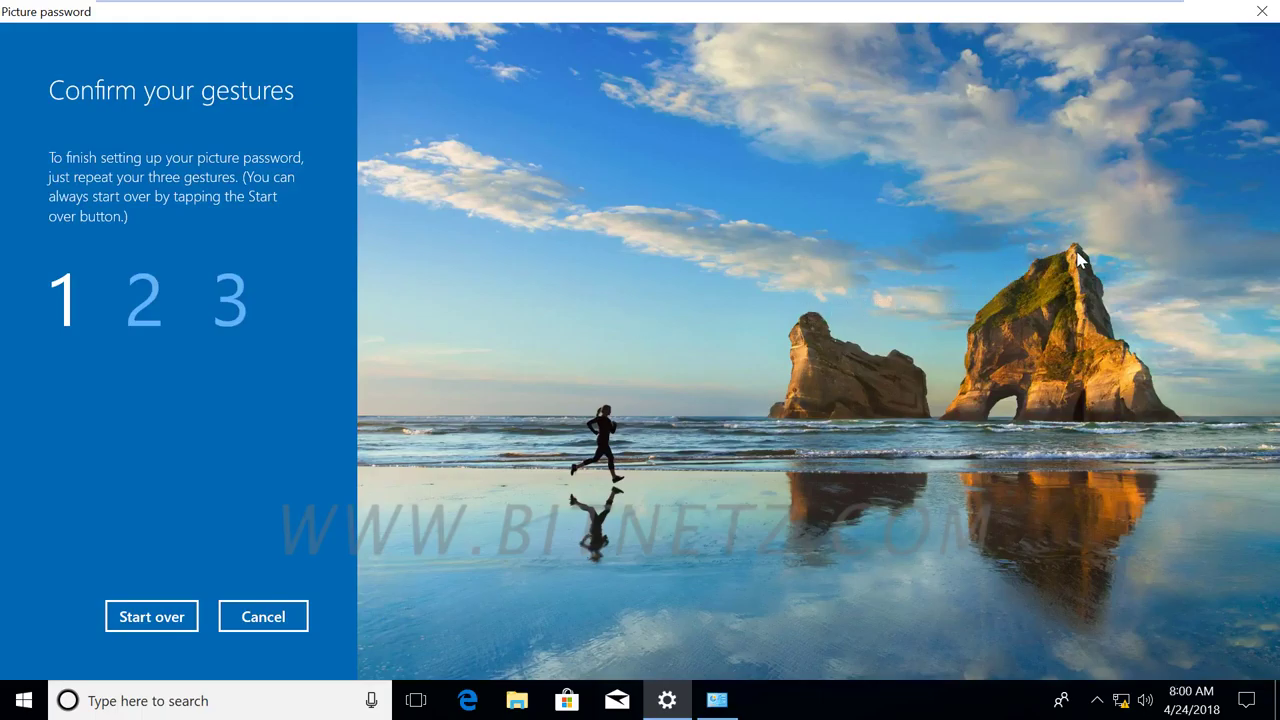
drag(1078, 260, 1075, 258)
drag(1010, 400, 982, 436)
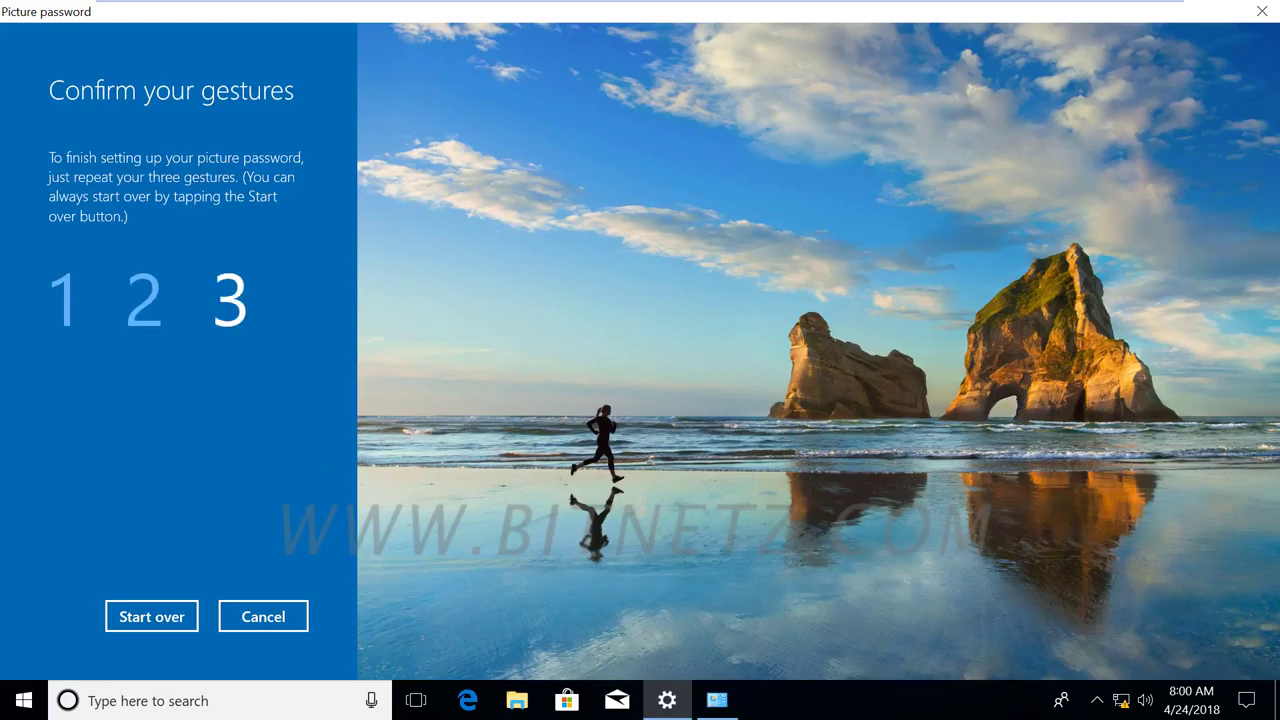
click(1180, 515)
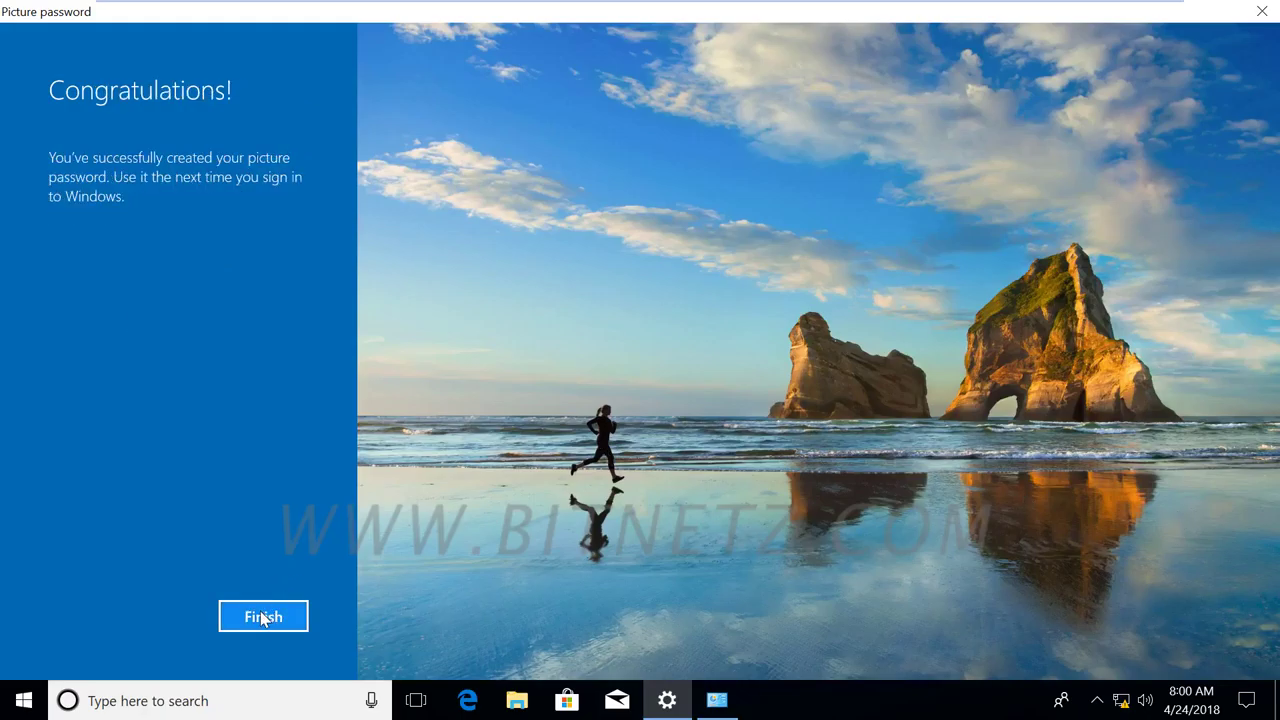
Close the finished picture password setup and scroll Sign-in options back to Picture password.
click(263, 617)
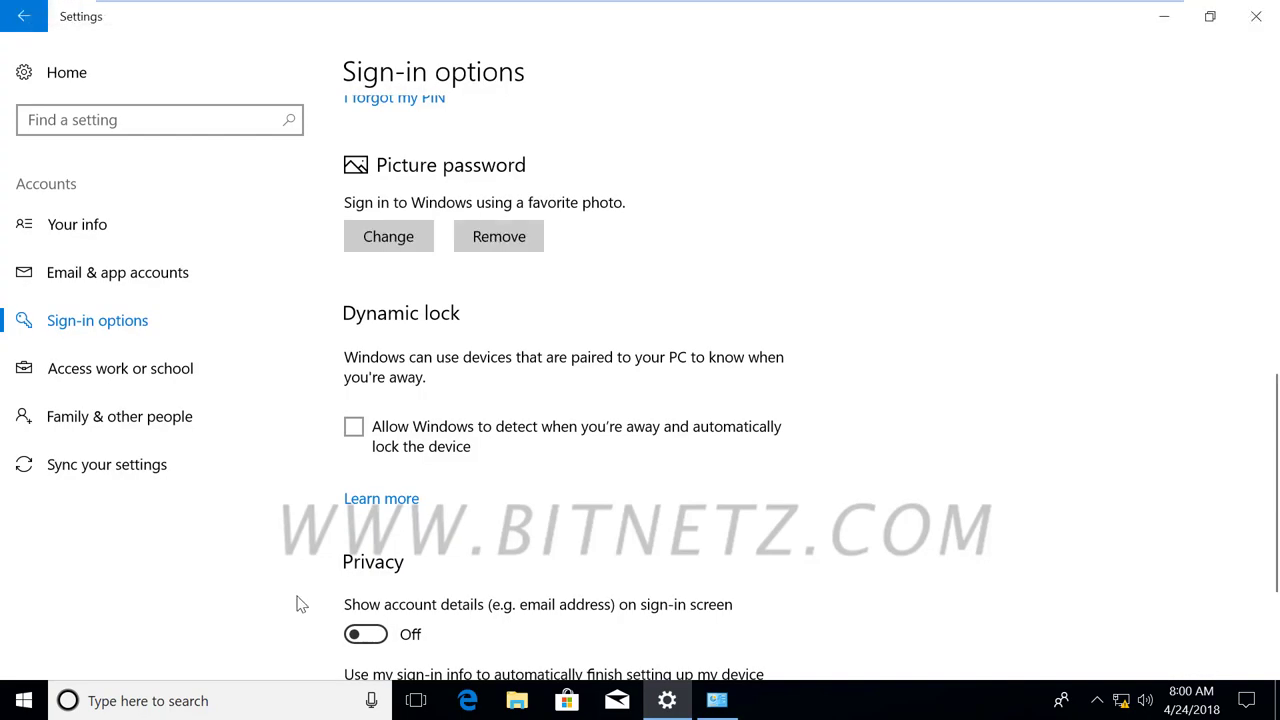
scroll(625, 525, down, 3)
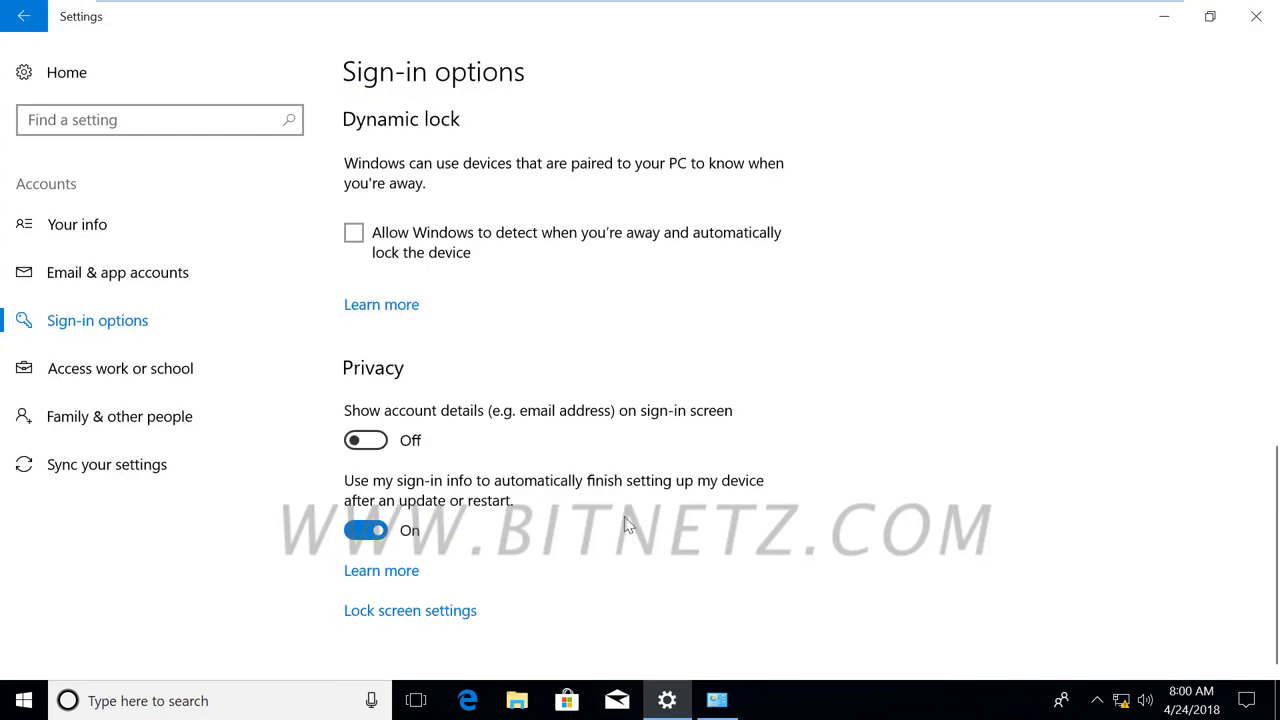
scroll(625, 525, up, 3)
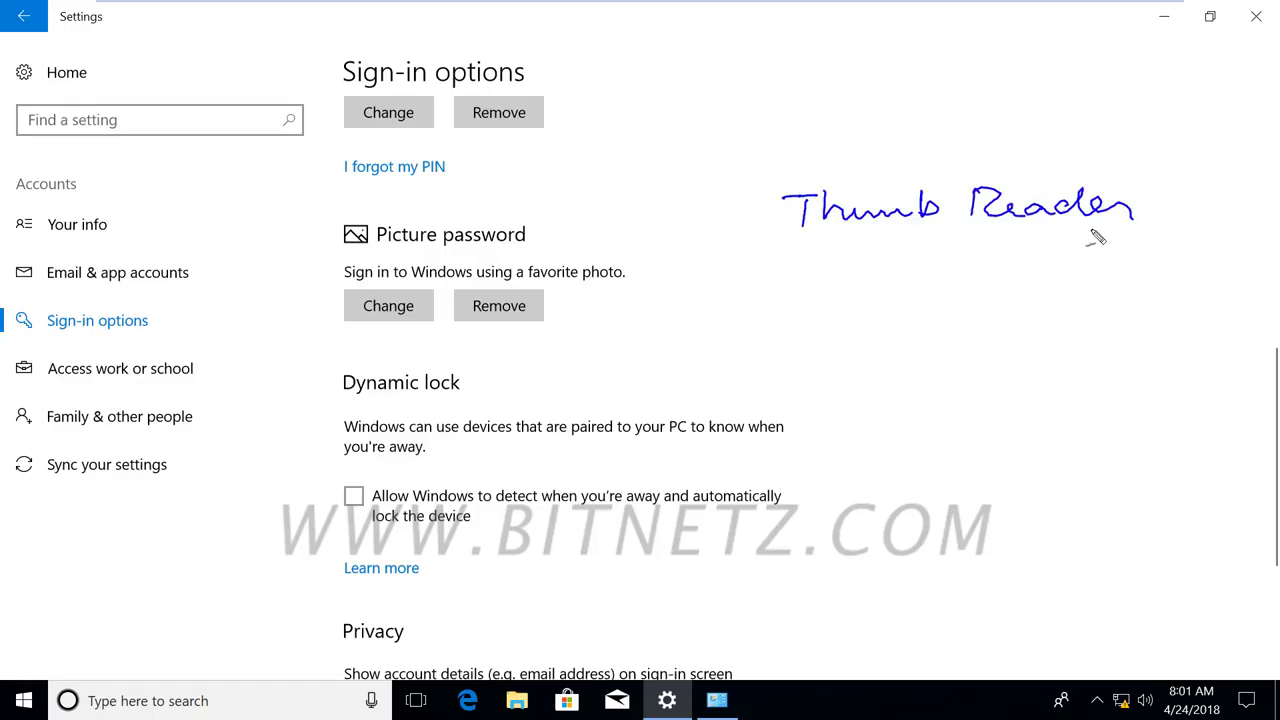
Underline Thumb and handwrite 'Windows Biometric Framework', underlining its words.
click(458, 370)
drag(795, 246, 908, 247)
mouse_move(755, 303)
mouse_down()
mouse_move(766, 313)
mouse_move(1110, 288)
mouse_move(985, 350)
mouse_move(1150, 345)
mouse_move(1180, 330)
mouse_move(1192, 340)
mouse_up()
drag(1035, 305, 1138, 314)
drag(930, 368, 1045, 368)
drag(1120, 362, 1197, 361)
drag(812, 326, 930, 323)
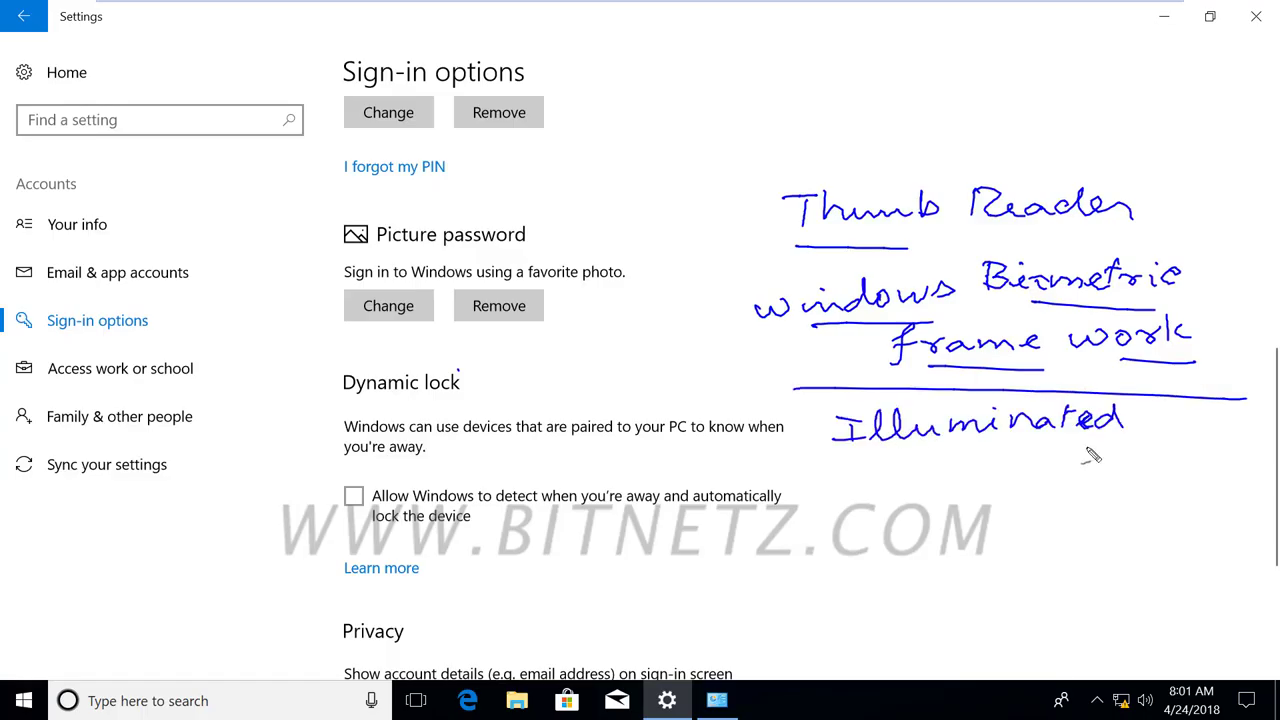
Handwrite 'Illuminated 3-D infrared' with underlines and a bracket, plus 'Web cam' below it.
drag(908, 469, 918, 482)
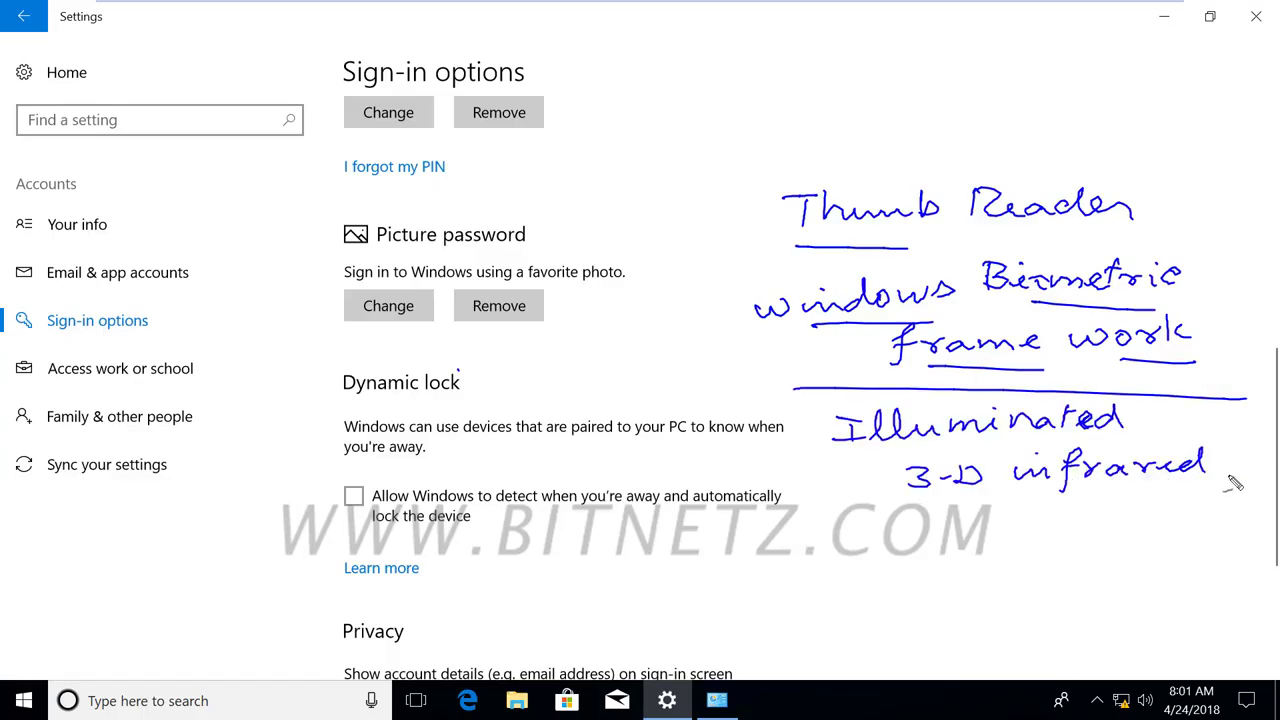
drag(999, 510, 1092, 519)
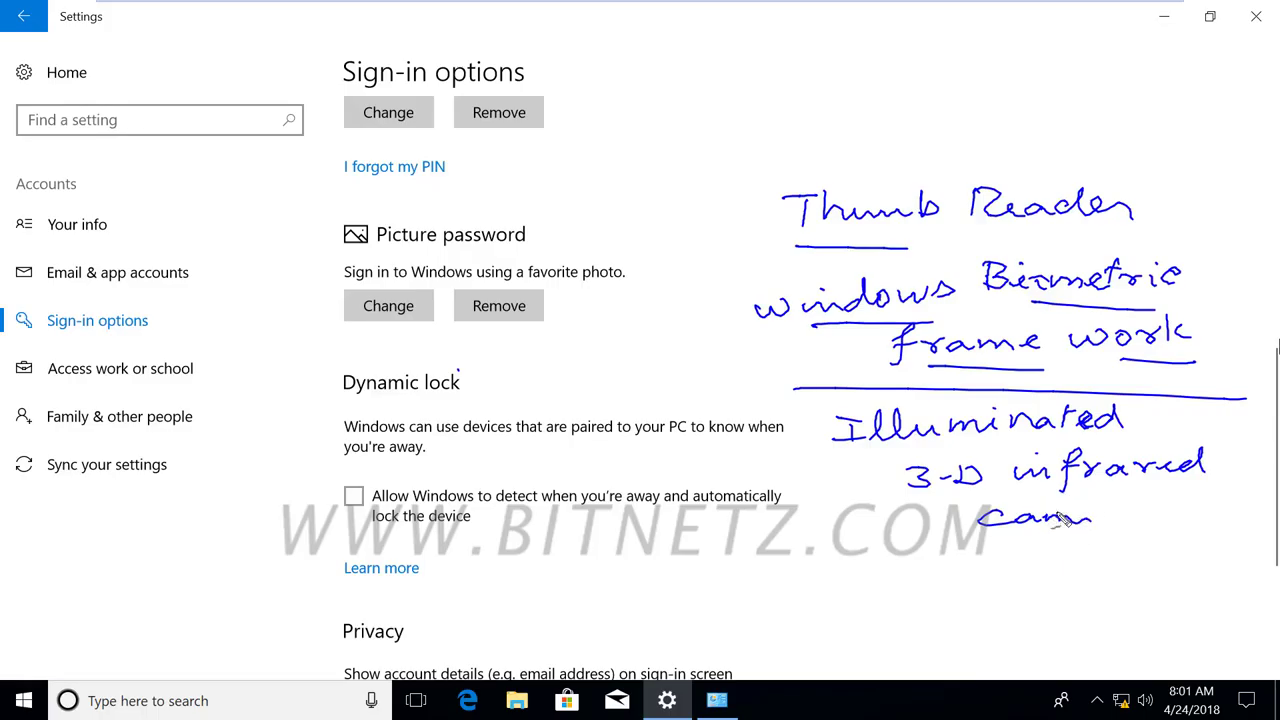
drag(1066, 494, 1168, 493)
drag(913, 448, 1043, 444)
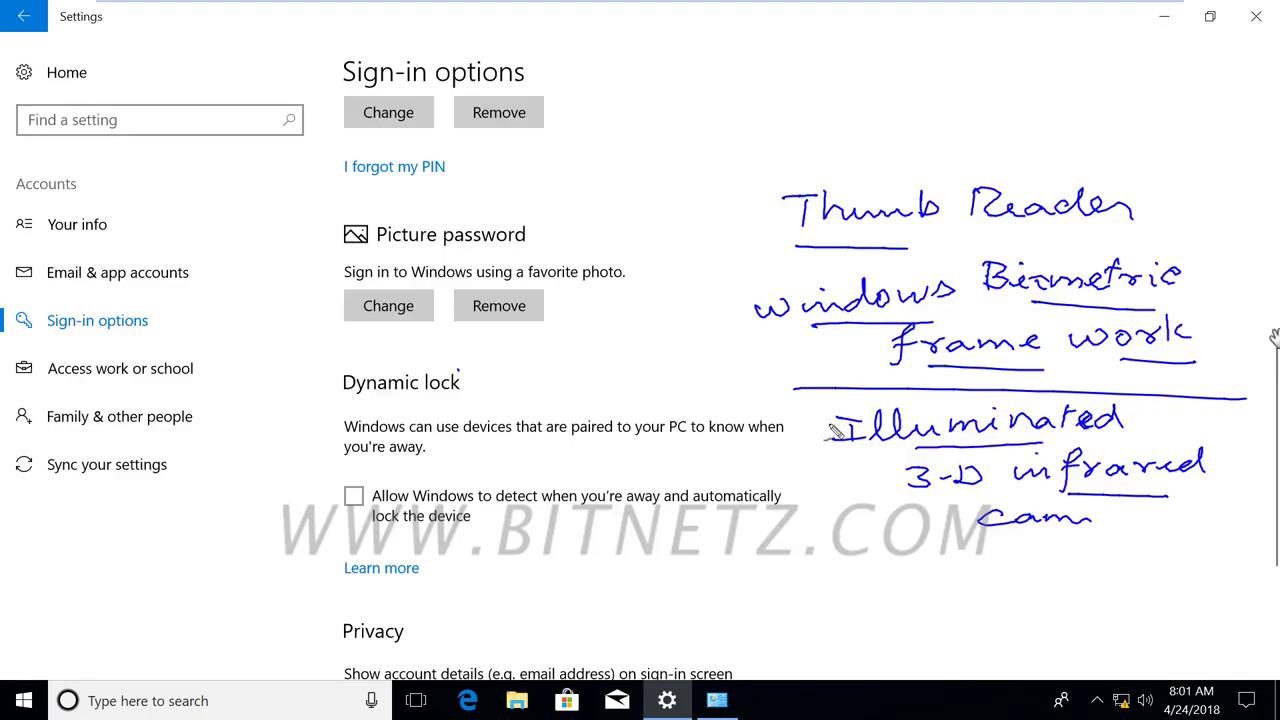
drag(826, 405, 827, 490)
mouse_move(786, 570)
mouse_down()
mouse_move(800, 592)
mouse_move(866, 566)
mouse_move(868, 588)
mouse_move(970, 580)
mouse_up()
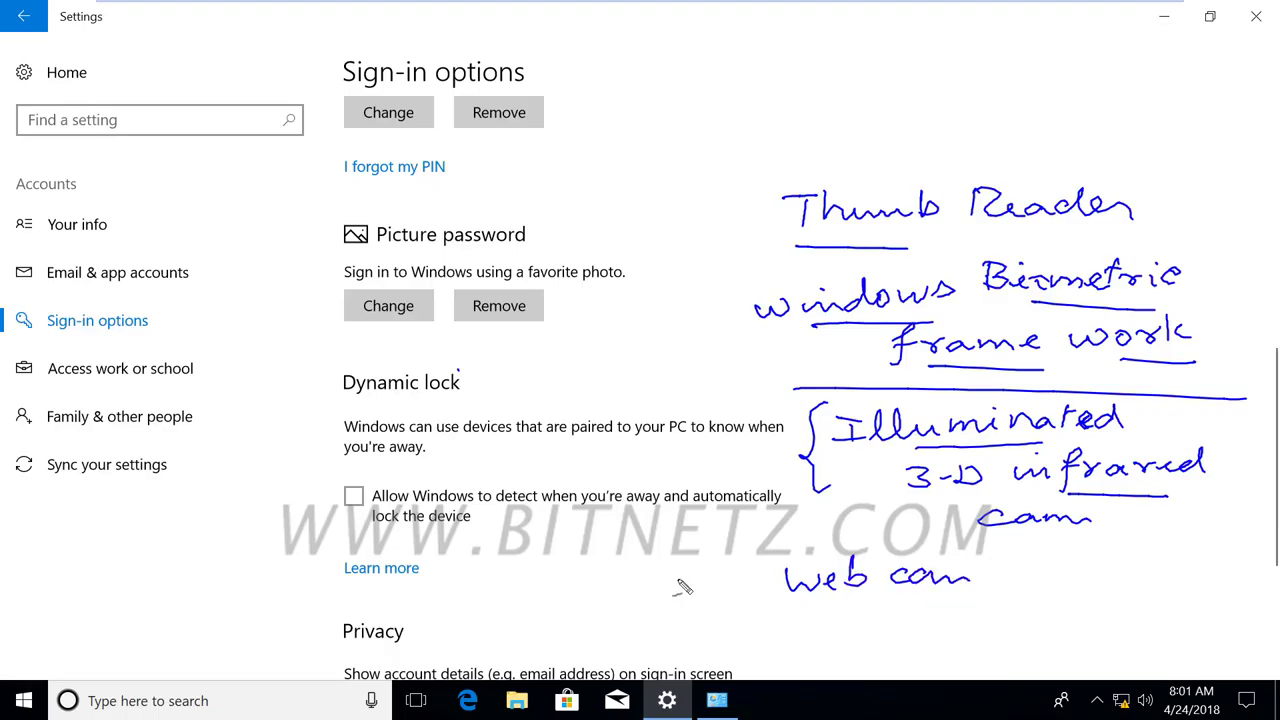
Handwrite the word 'Face' near the Dynamic lock text.
drag(606, 458, 606, 486)
drag(604, 460, 626, 458)
drag(638, 478, 662, 480)
drag(678, 460, 676, 480)
drag(692, 462, 716, 460)
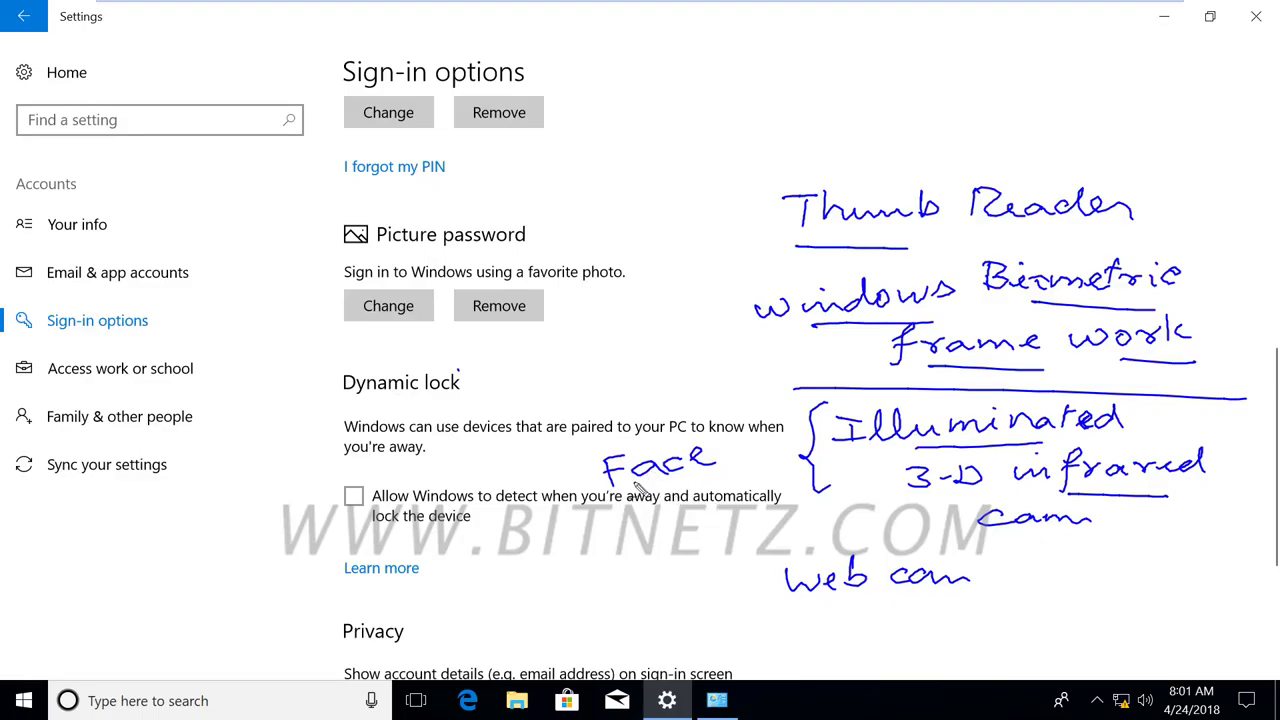
Write 3D and 2D, sketch a box, arrows and 3D axes, and box the Web cam note.
mouse_move(596, 316)
mouse_down()
mouse_move(634, 318)
mouse_move(630, 372)
mouse_move(650, 380)
mouse_move(654, 362)
mouse_up()
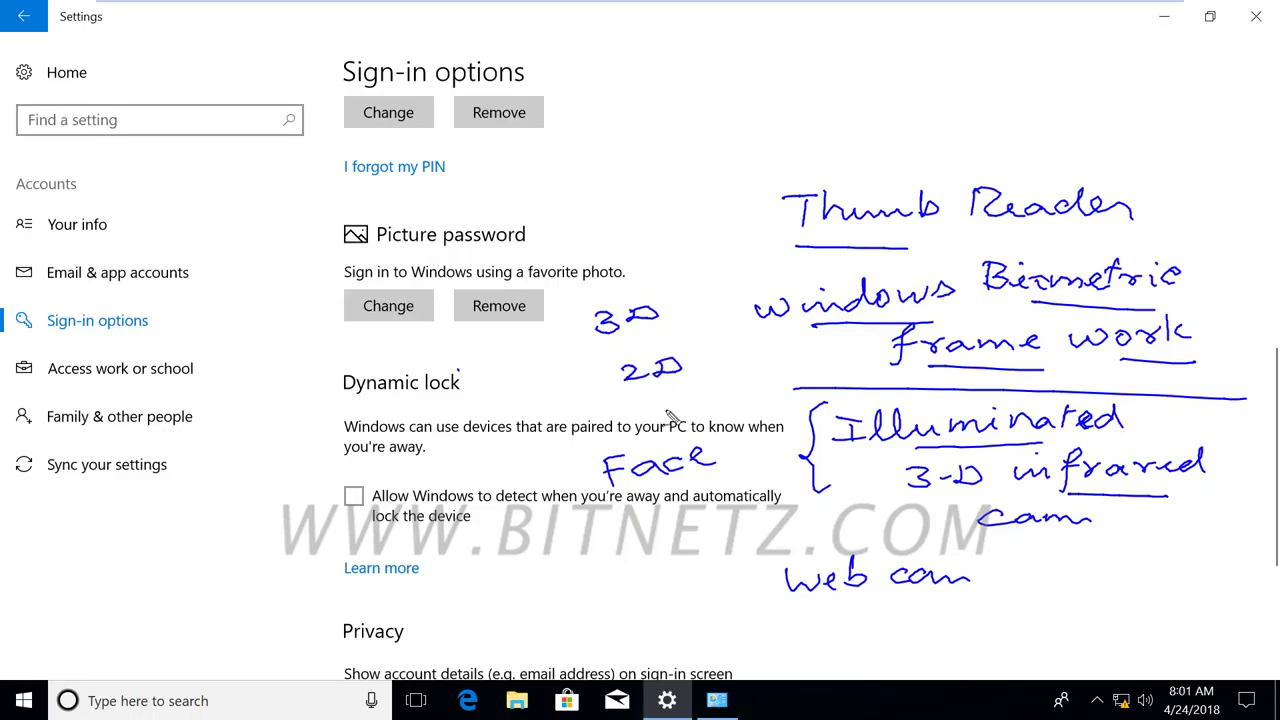
mouse_move(445, 340)
mouse_down()
mouse_move(462, 404)
mouse_move(565, 398)
mouse_move(464, 404)
mouse_up()
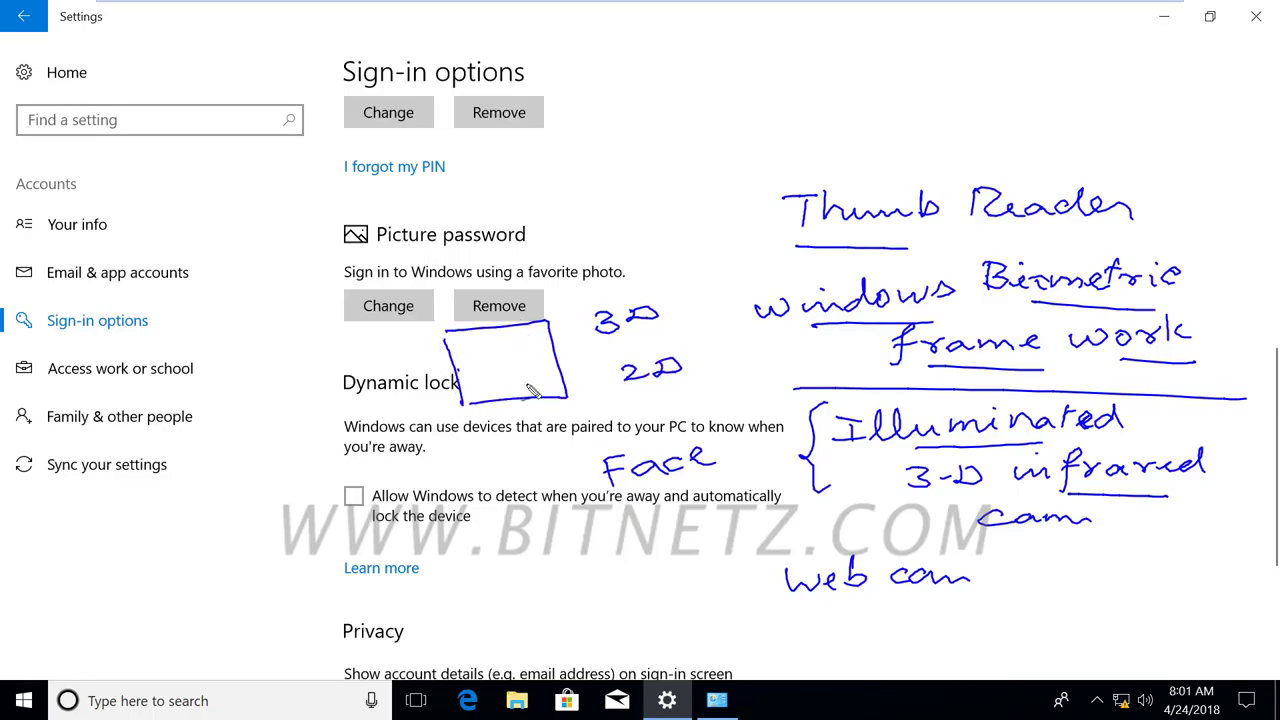
mouse_move(507, 368)
mouse_down()
mouse_move(506, 333)
mouse_move(518, 345)
mouse_move(502, 370)
mouse_move(542, 365)
mouse_up()
mouse_move(528, 356)
mouse_down()
mouse_move(530, 378)
mouse_move(466, 370)
mouse_move(486, 379)
mouse_up()
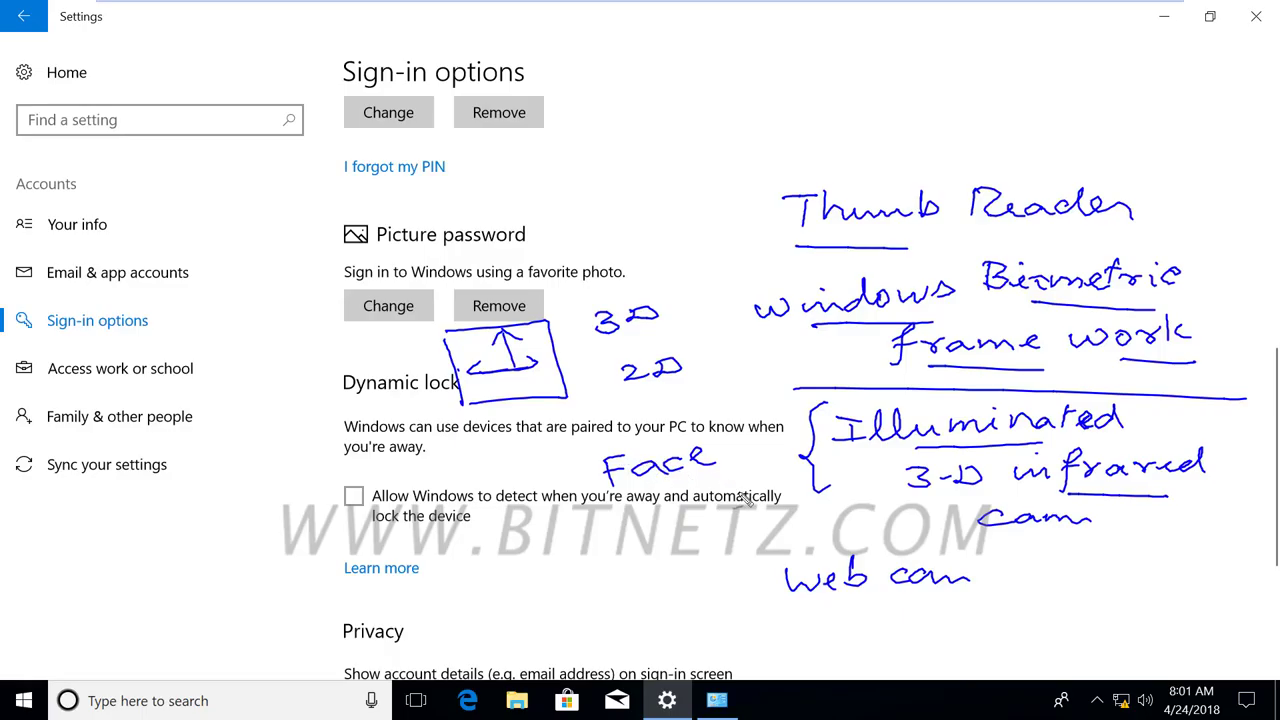
mouse_move(756, 594)
mouse_down()
mouse_move(916, 552)
mouse_move(745, 590)
mouse_up()
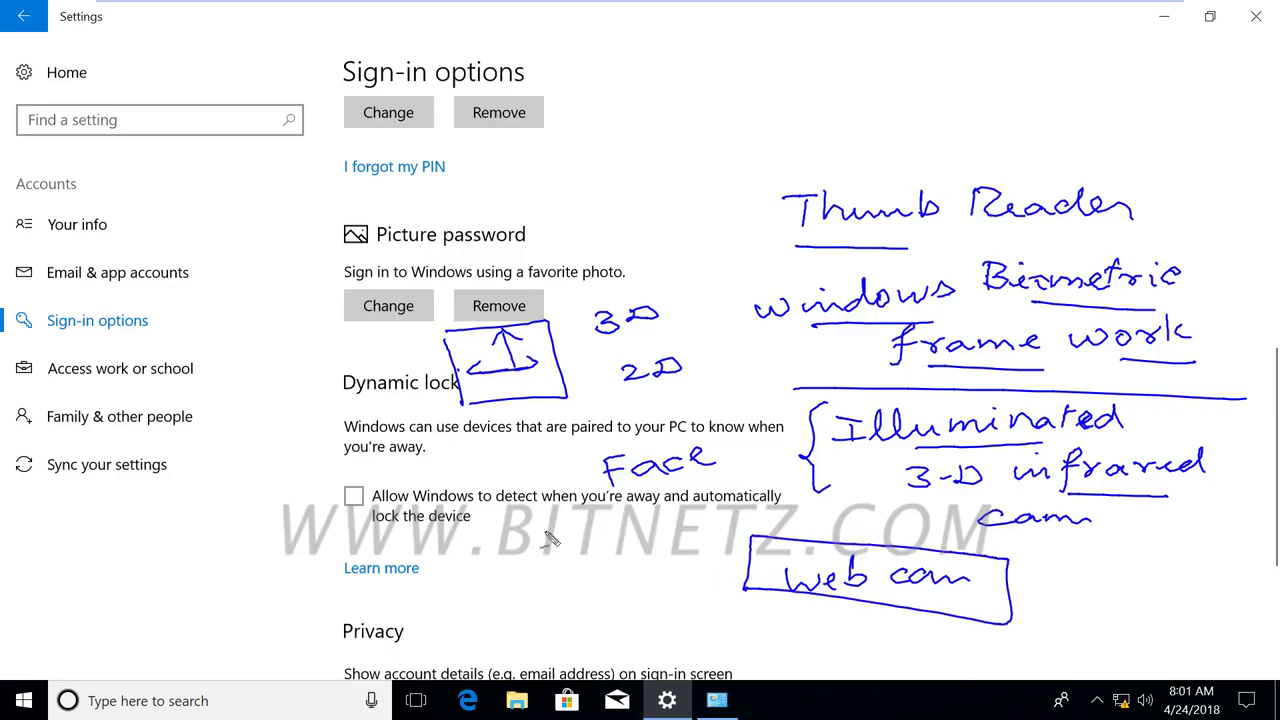
mouse_move(540, 535)
mouse_down()
mouse_move(566, 524)
mouse_move(560, 545)
mouse_up()
drag(549, 214, 660, 215)
mouse_move(603, 265)
mouse_down()
mouse_move(602, 179)
mouse_move(657, 186)
mouse_move(670, 170)
mouse_move(664, 189)
mouse_up()
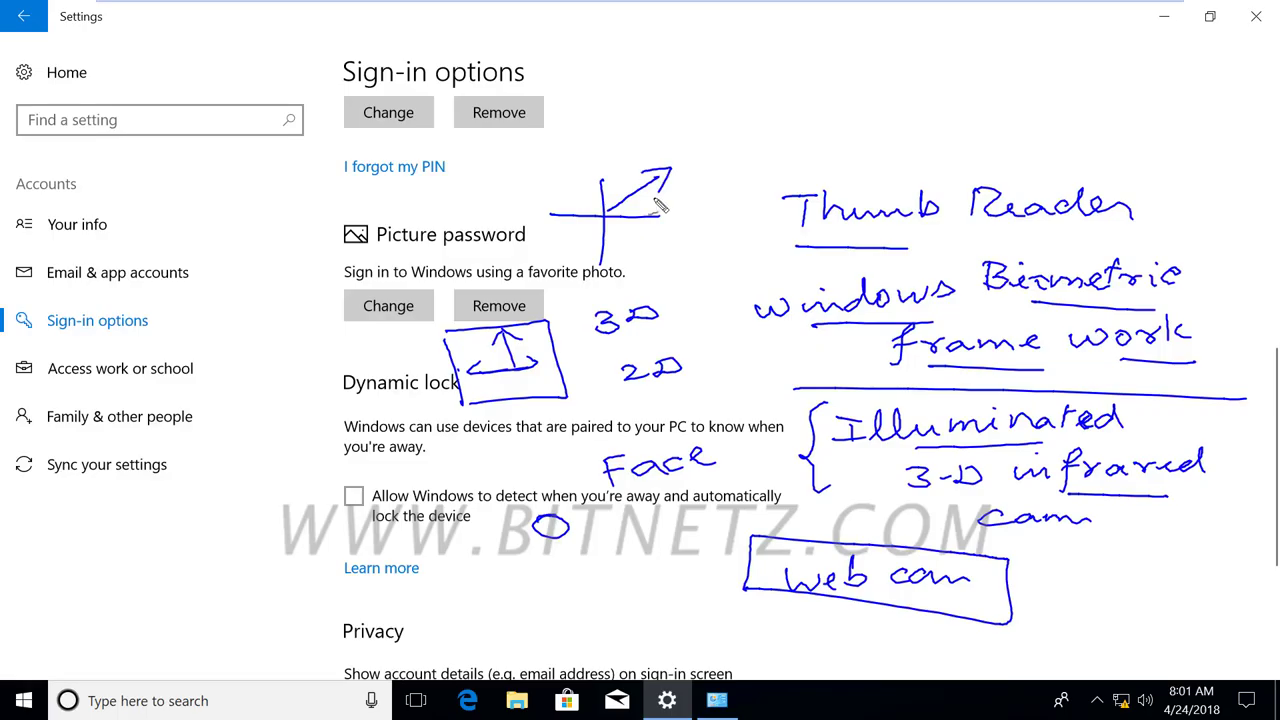
drag(952, 448, 1080, 452)
drag(1226, 416, 1205, 514)
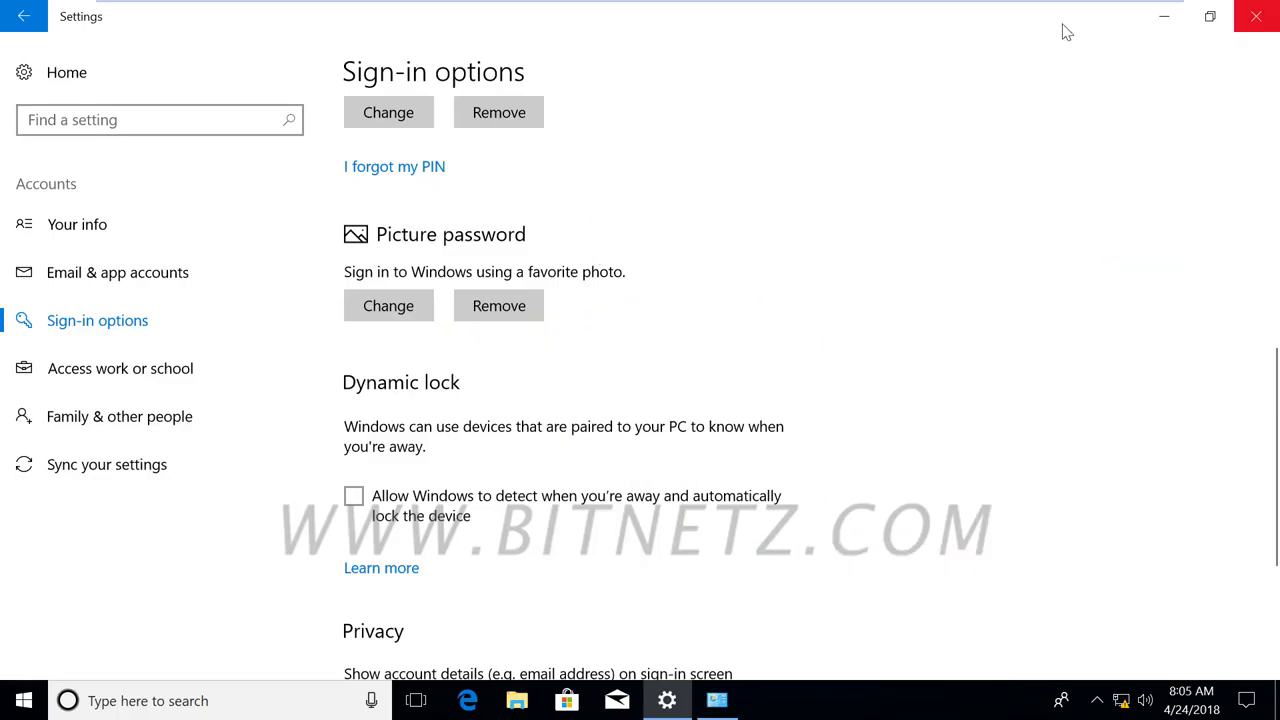
Close Settings, lock the computer from the Start menu's account options, and dismiss the lock screen.
click(1256, 16)
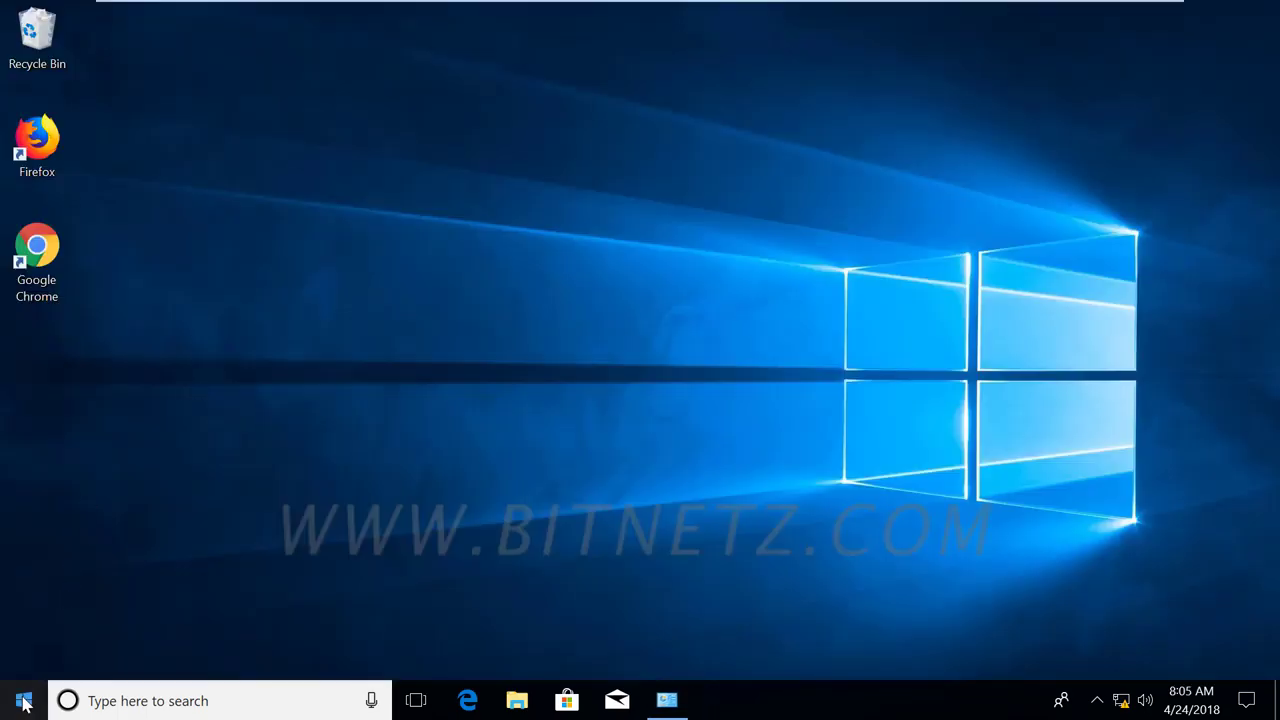
click(26, 703)
click(20, 578)
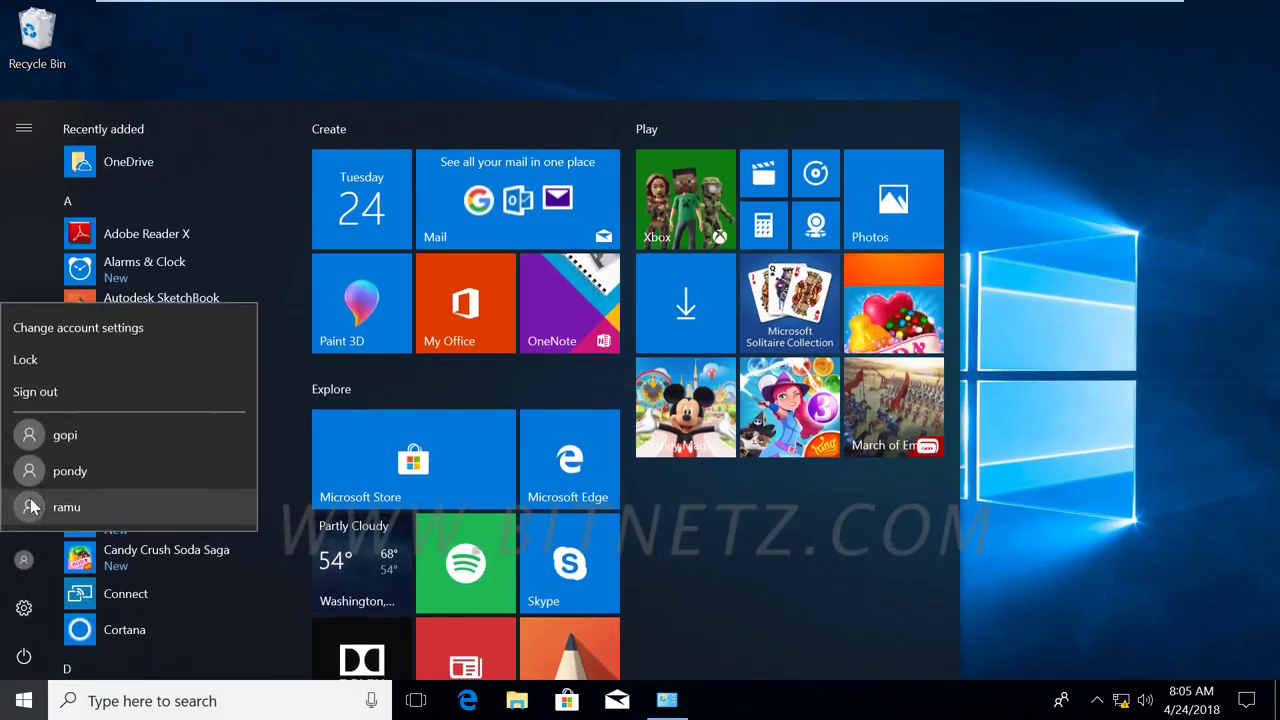
click(240, 421)
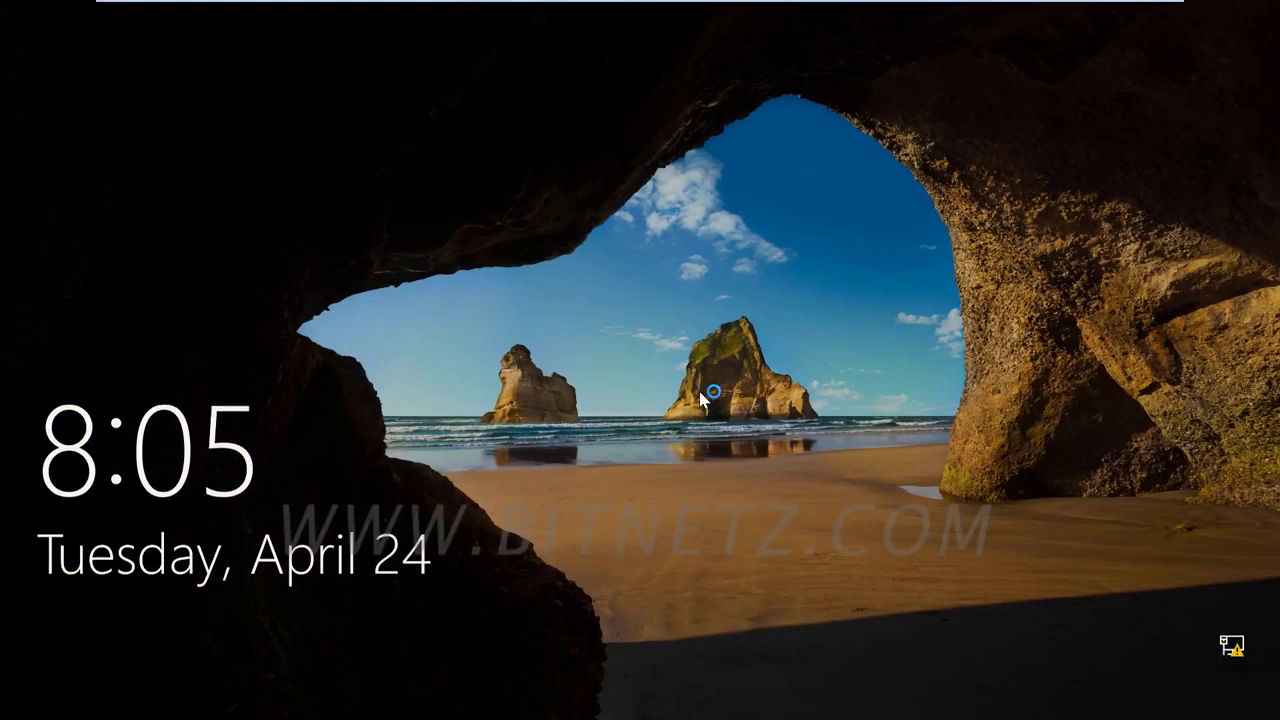
click(700, 400)
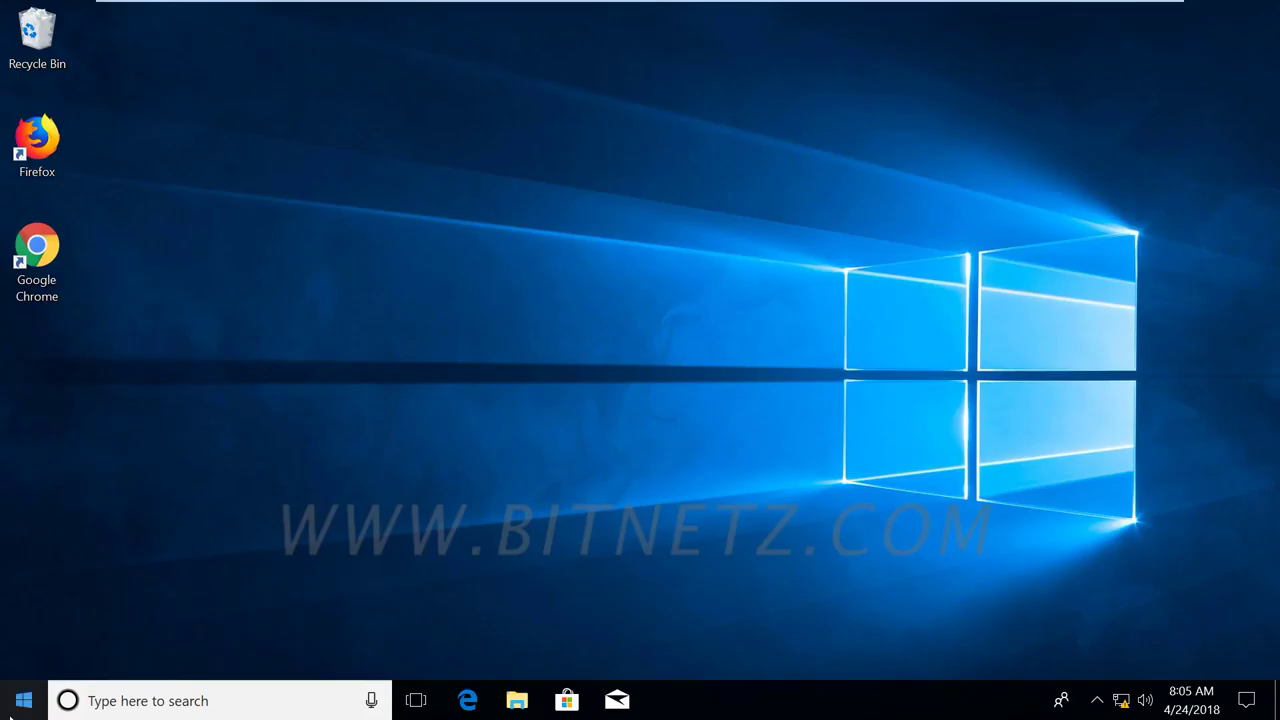
Sign out of the current account from the Start menu's account options.
click(18, 708)
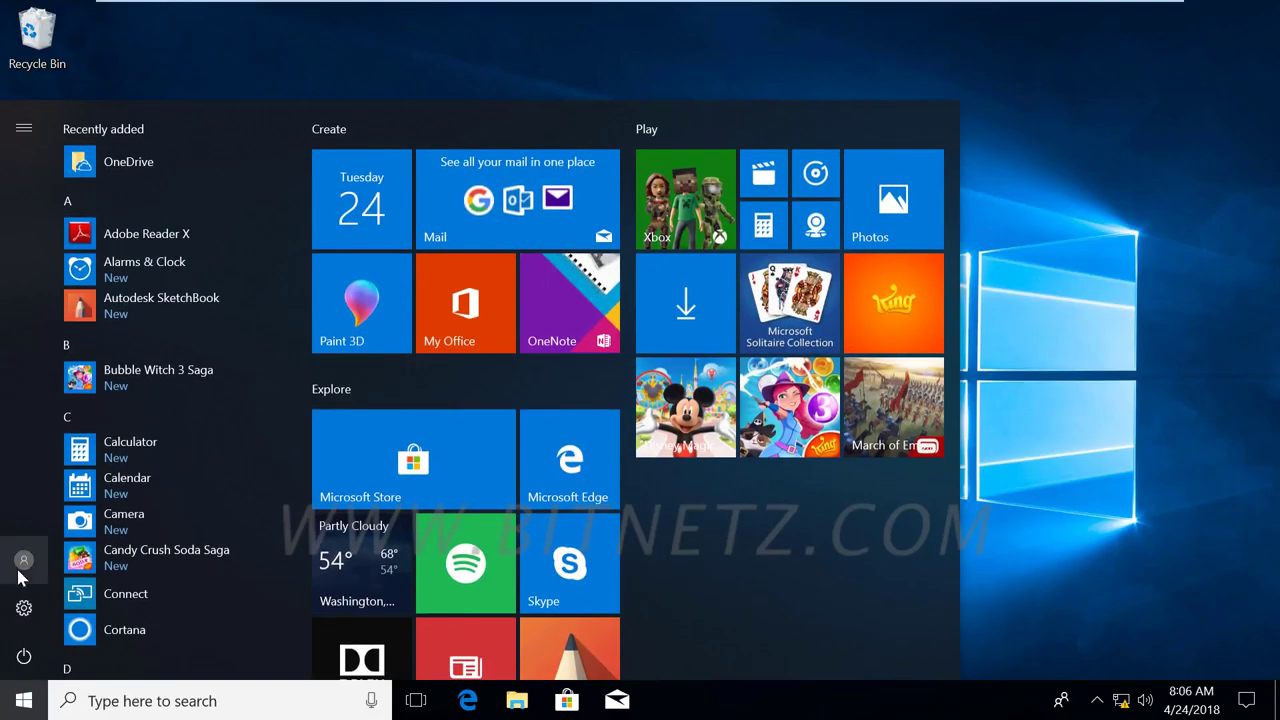
click(20, 568)
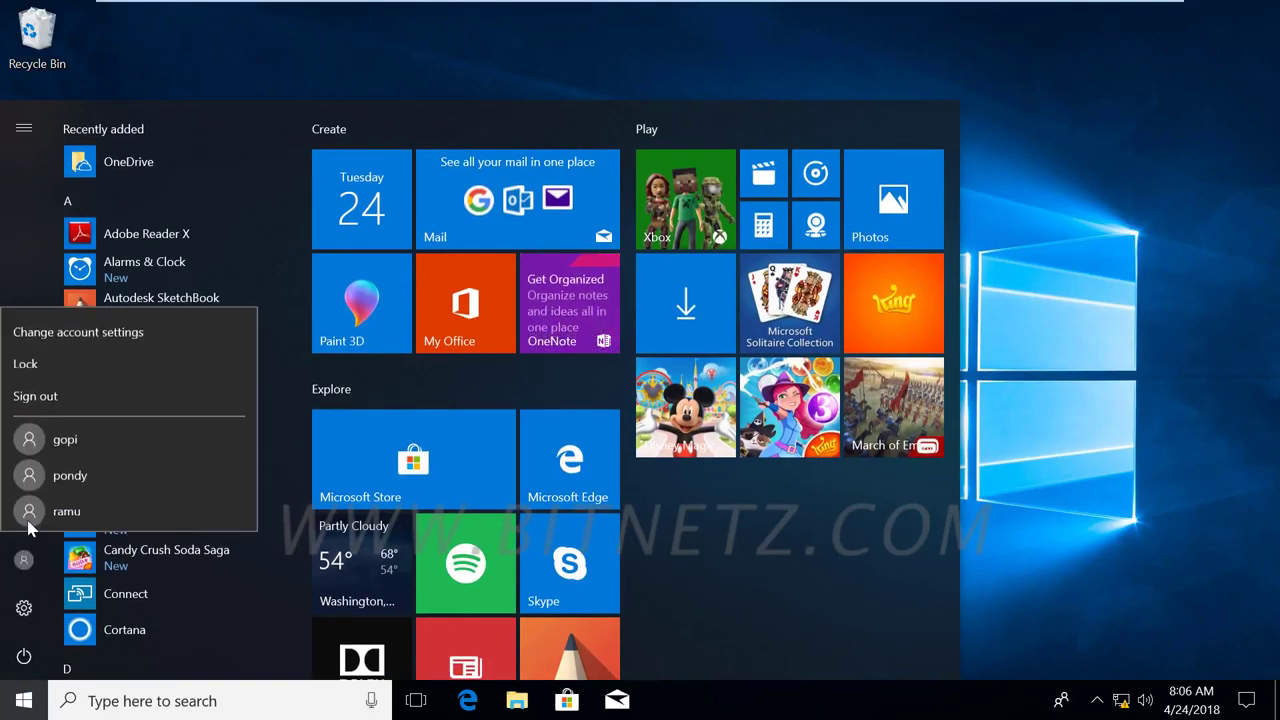
click(36, 389)
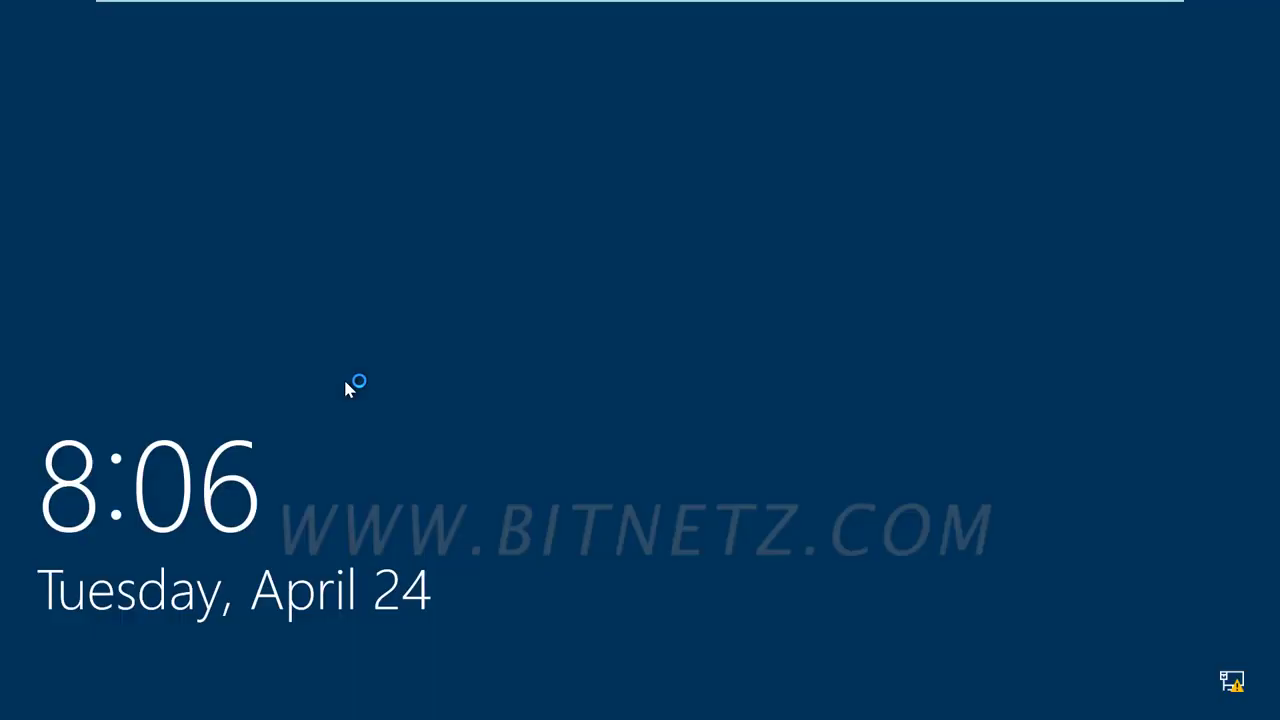
Dismiss the lock screen and sign back in using the PIN sign-in option.
click(354, 380)
click(157, 320)
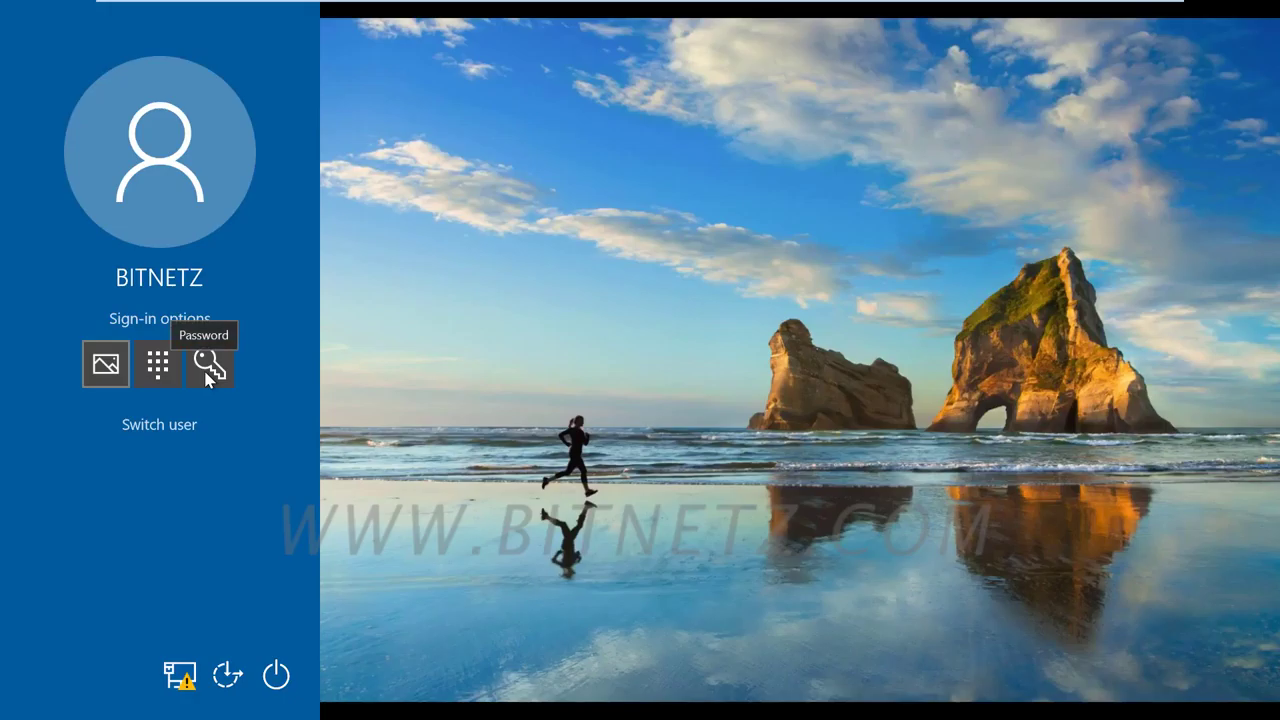
click(171, 366)
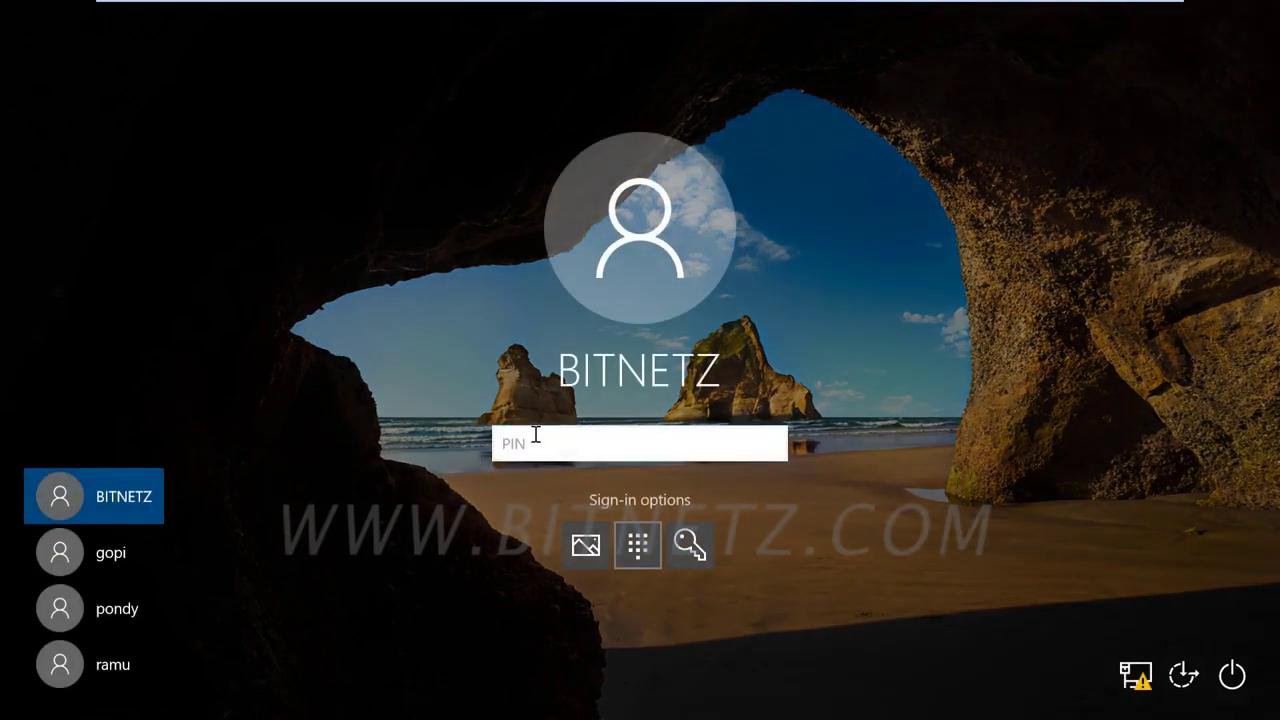
text(4)
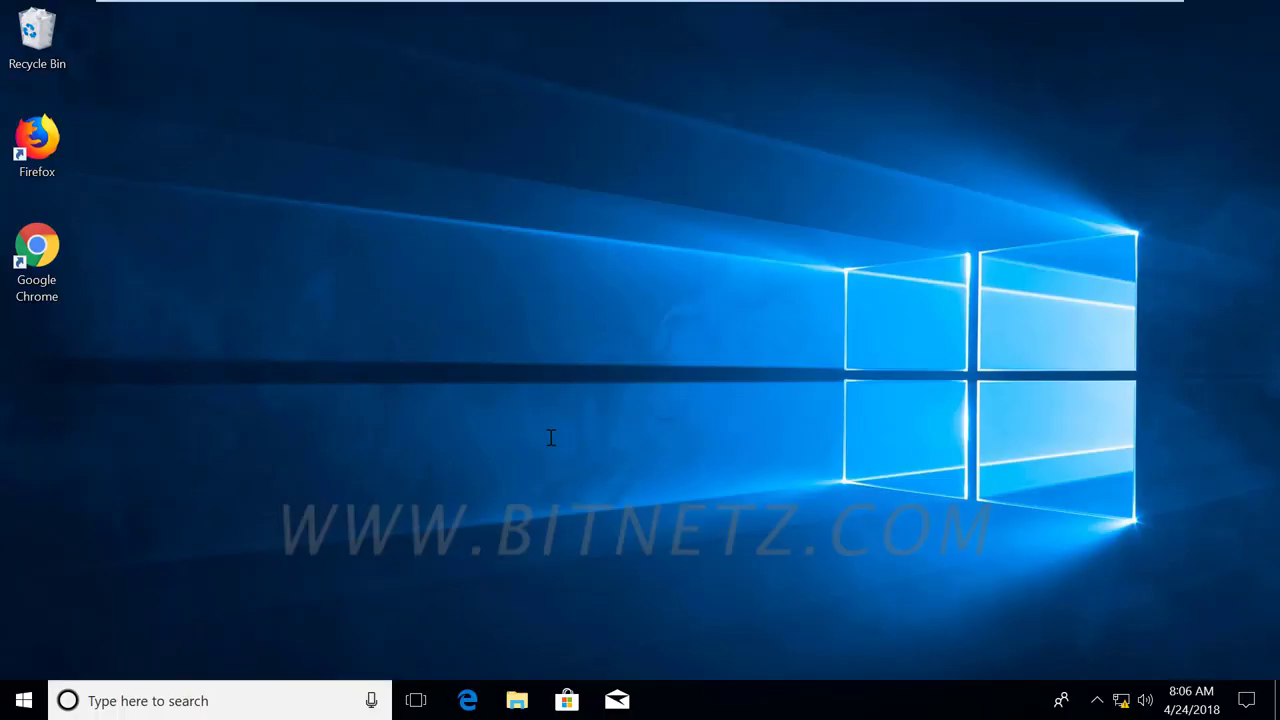